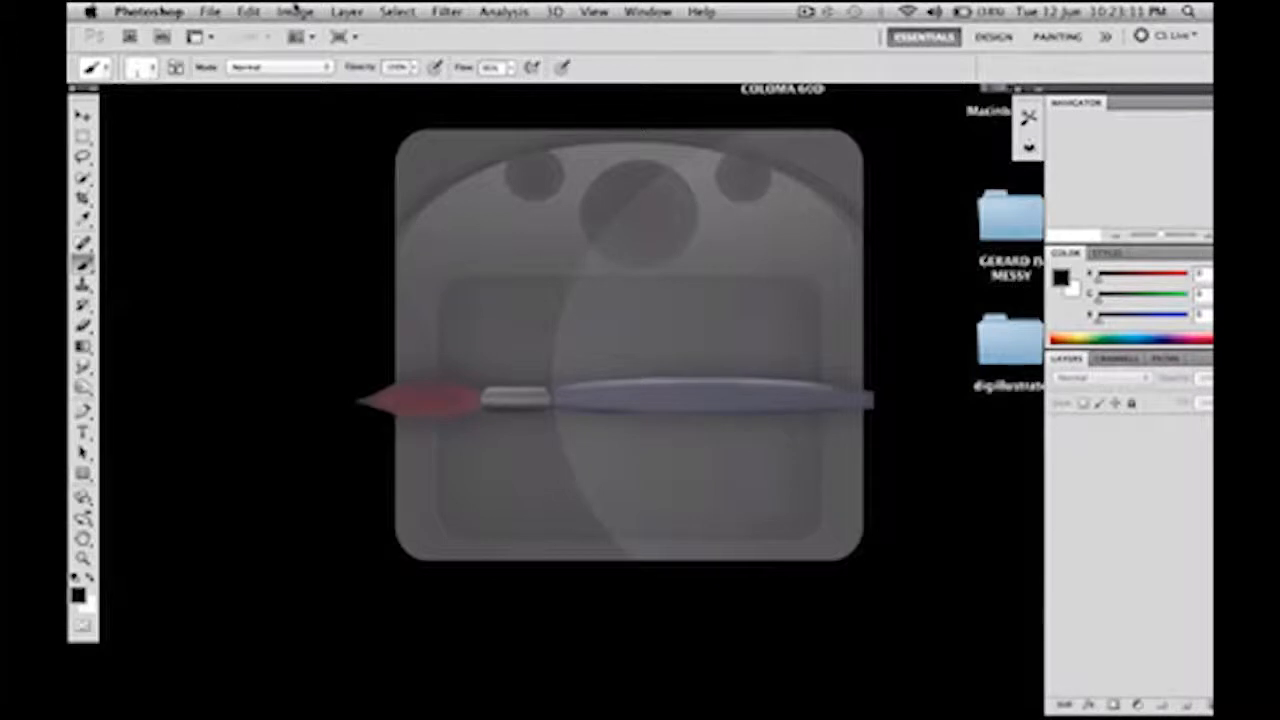
pyautogui.click(210, 11)
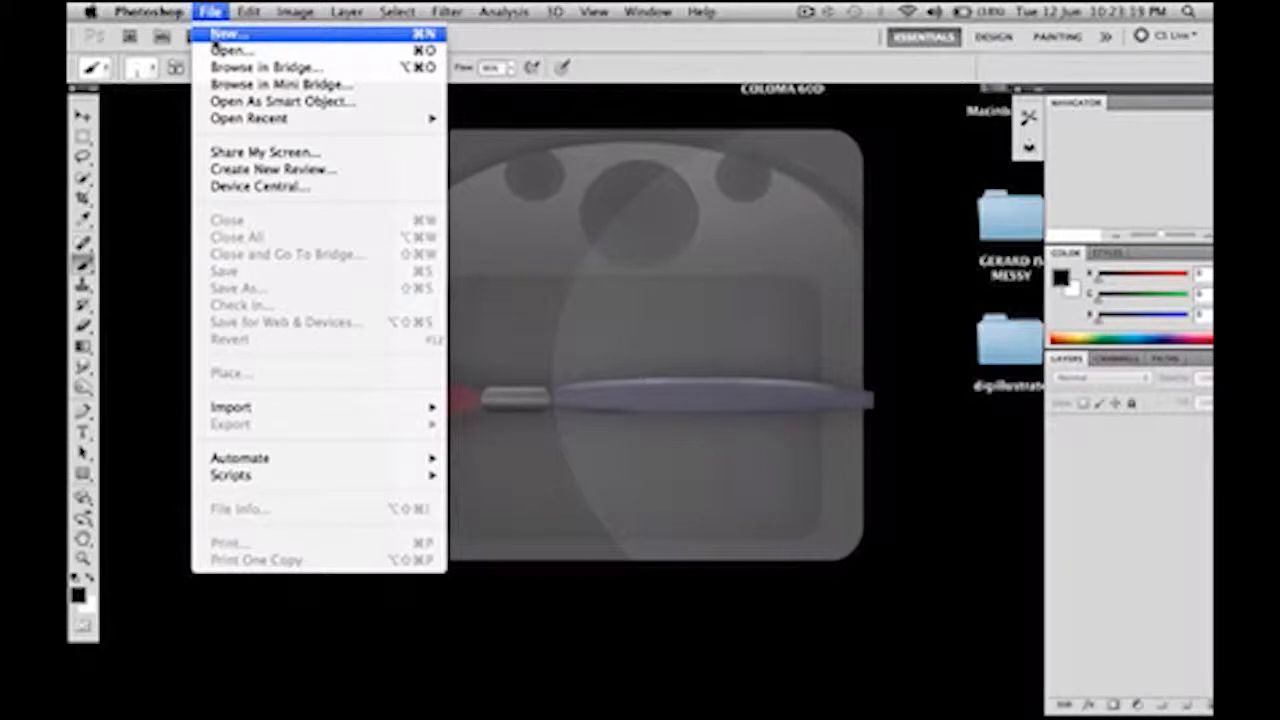
pyautogui.click(228, 36)
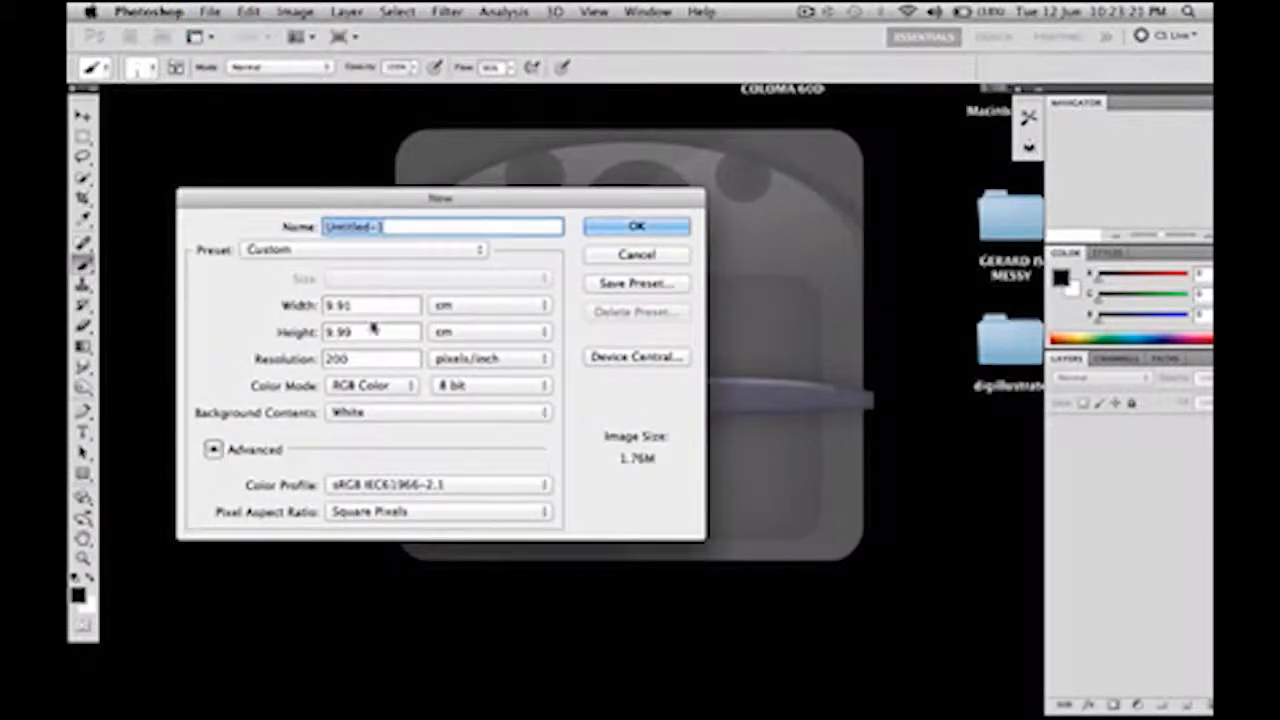
pyautogui.doubleClick(366, 358)
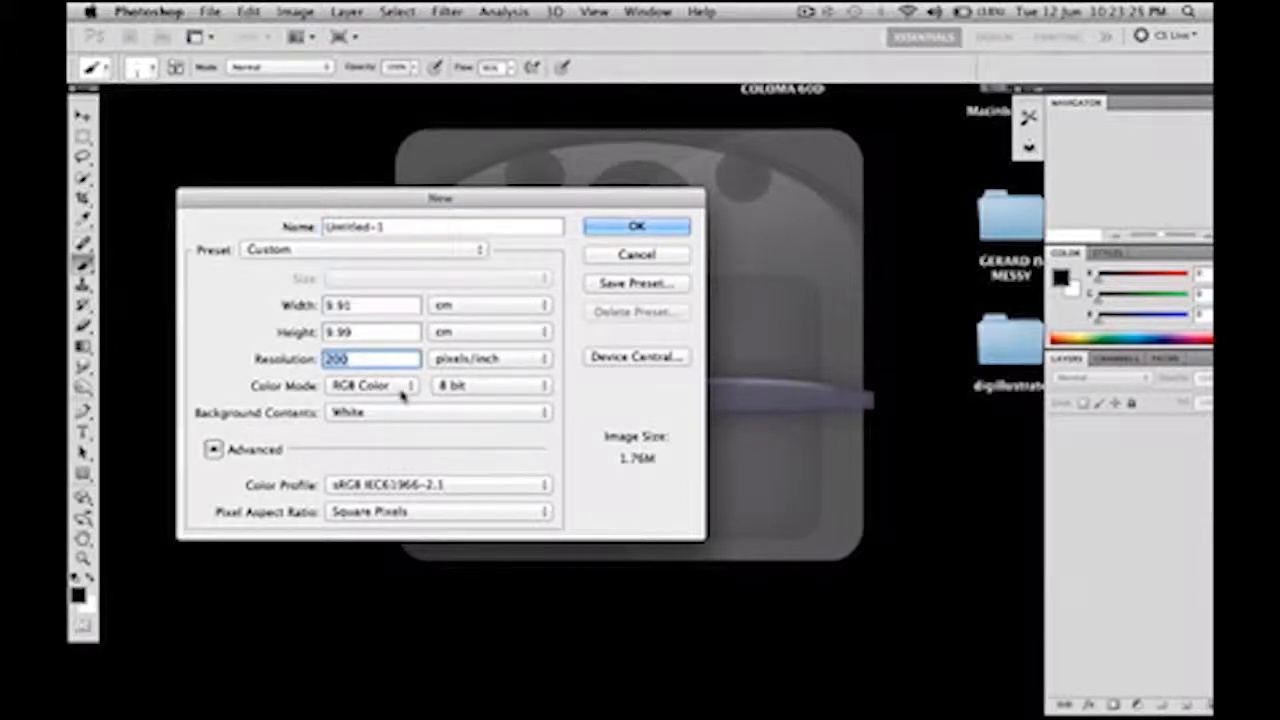
pyautogui.write('100')
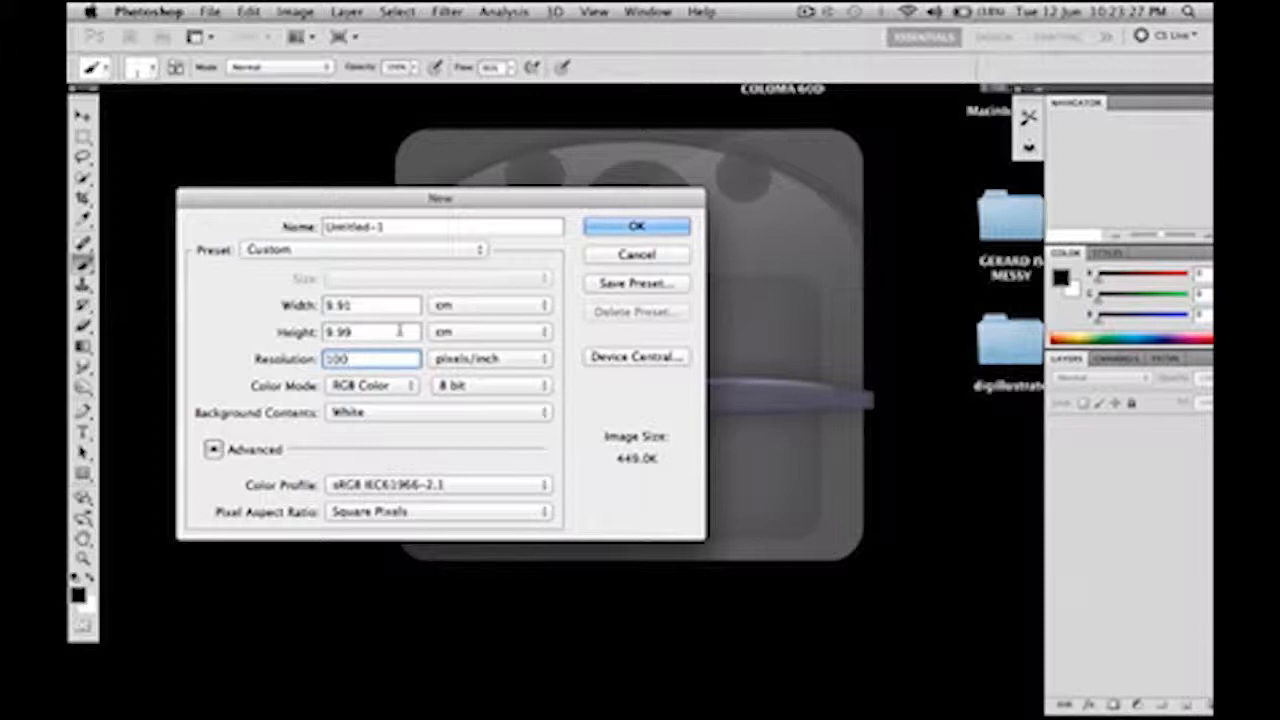
pyautogui.click(363, 249)
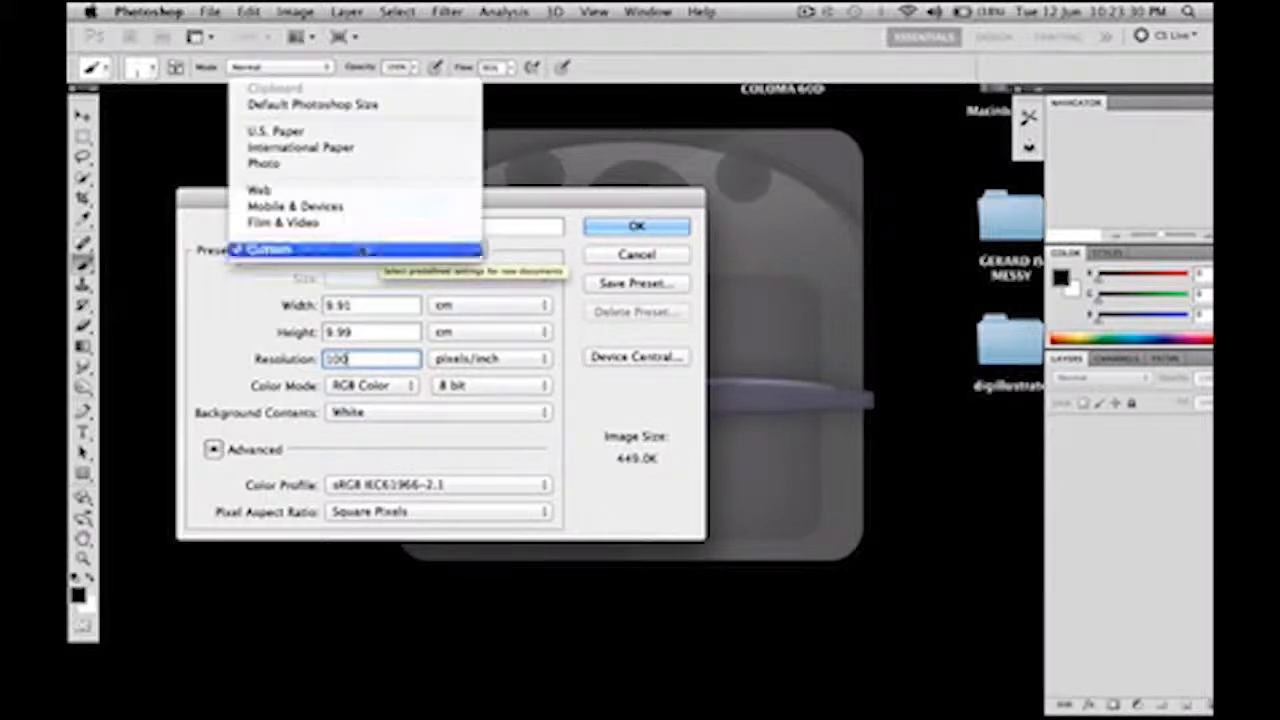
pyautogui.click(331, 146)
pyautogui.click(395, 278)
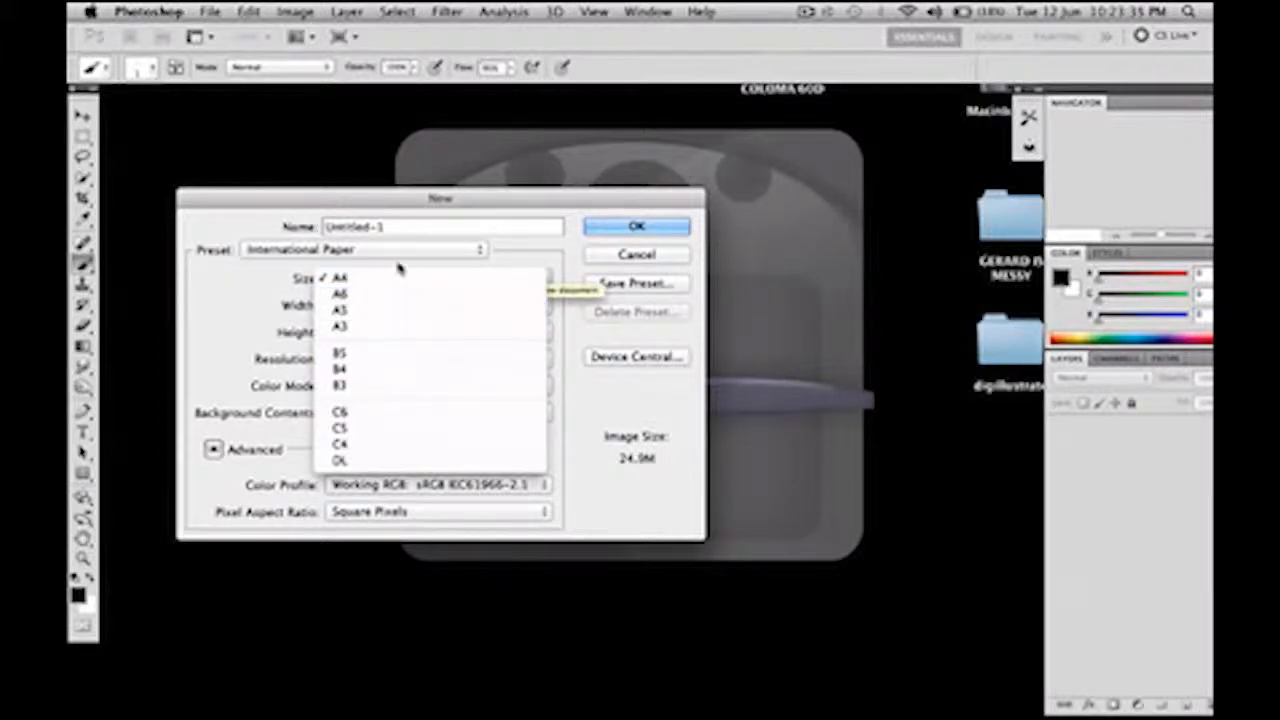
pyautogui.click(580, 290)
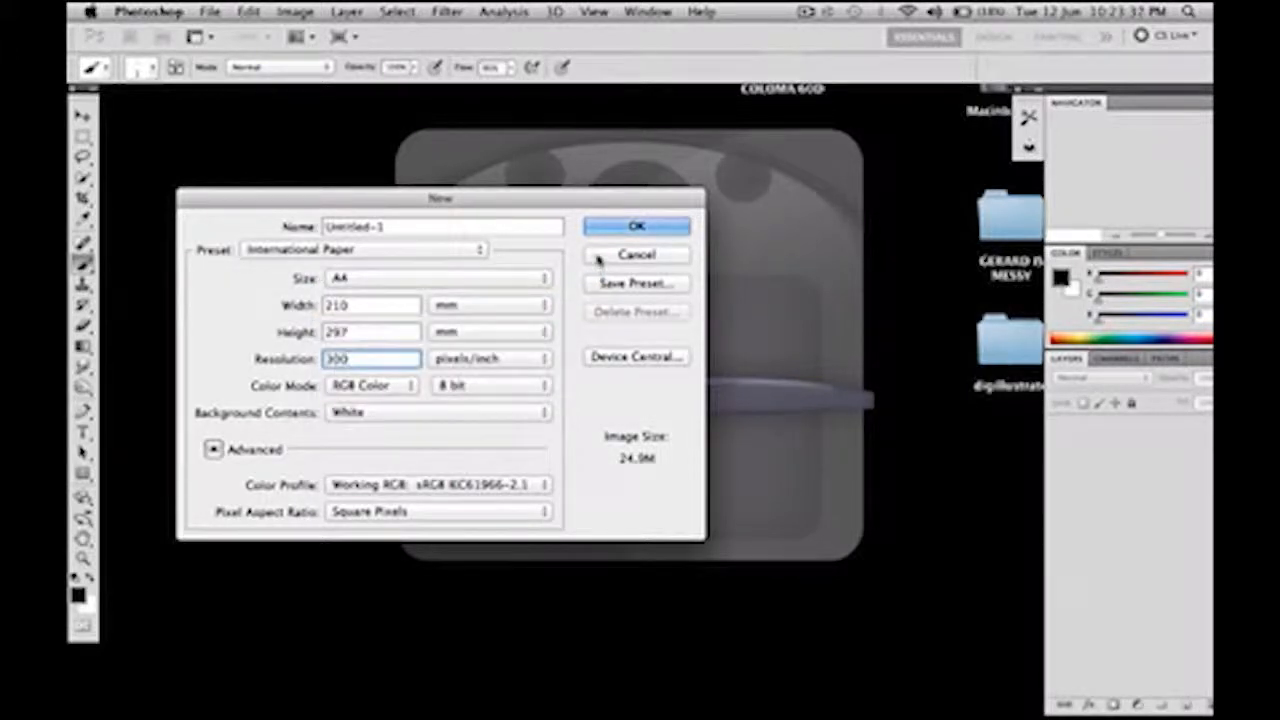
pyautogui.click(400, 258)
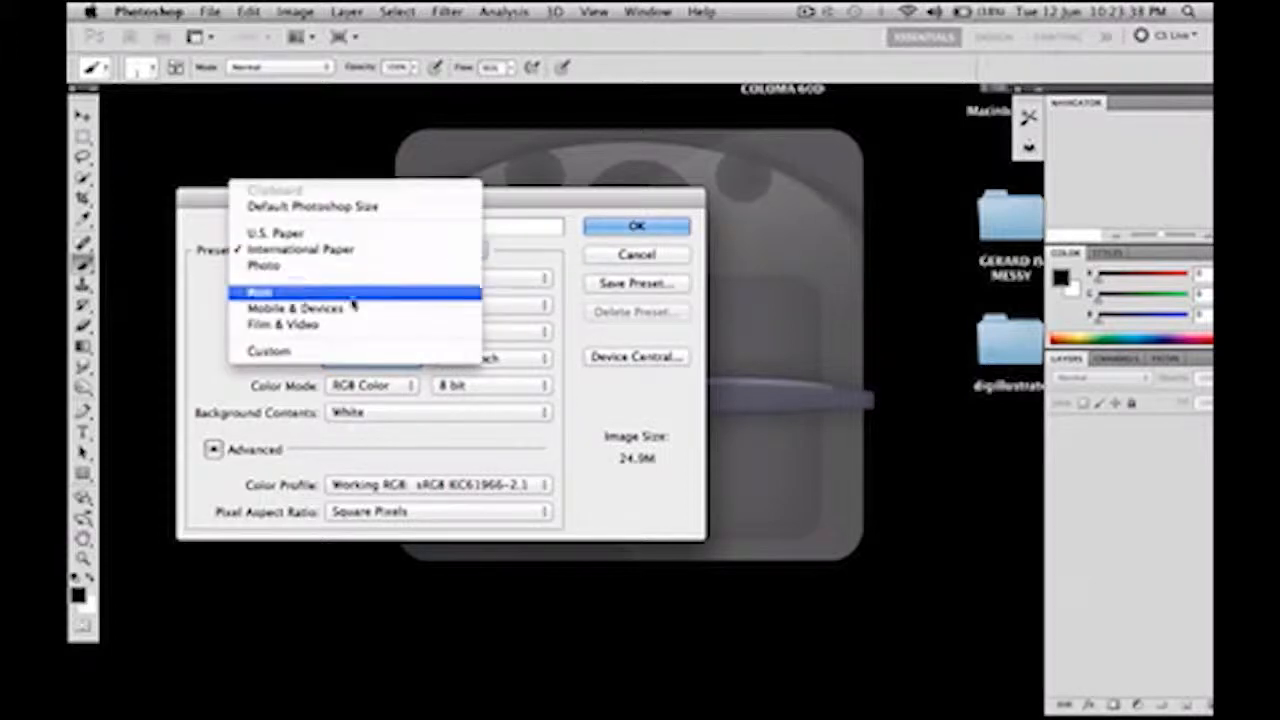
pyautogui.click(329, 350)
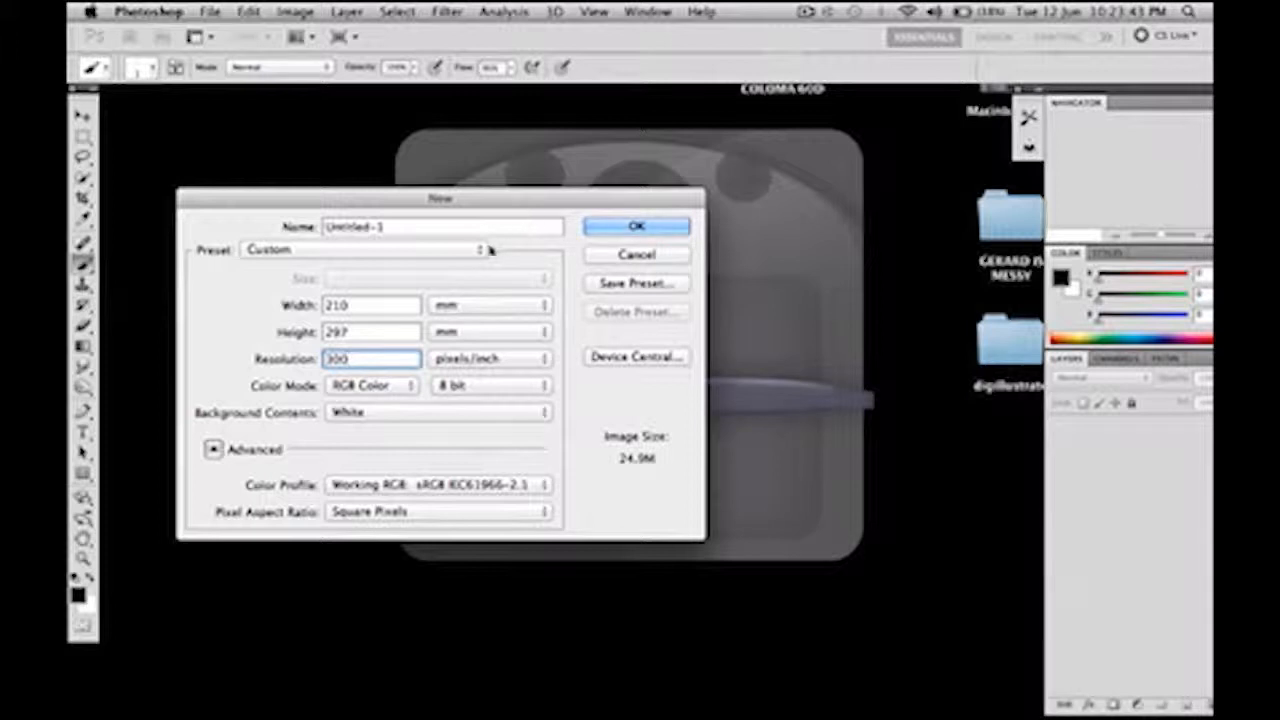
pyautogui.click(634, 256)
pyautogui.click(212, 11)
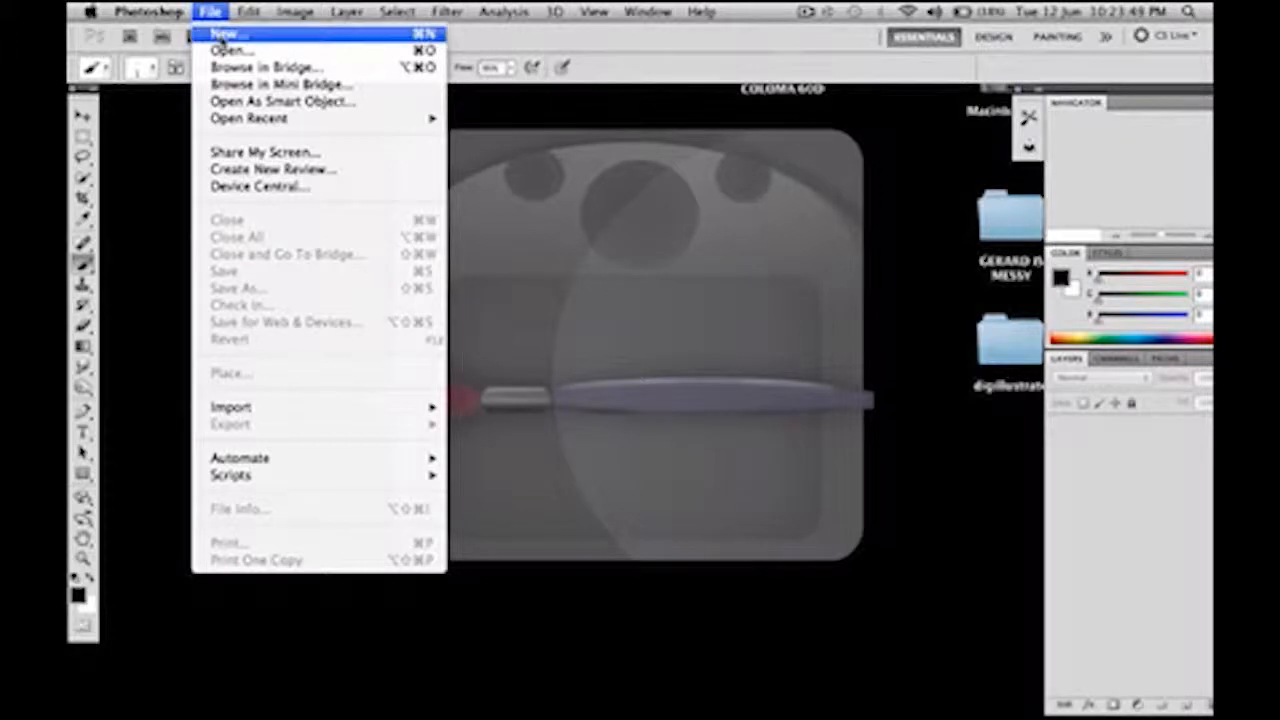
pyautogui.click(229, 50)
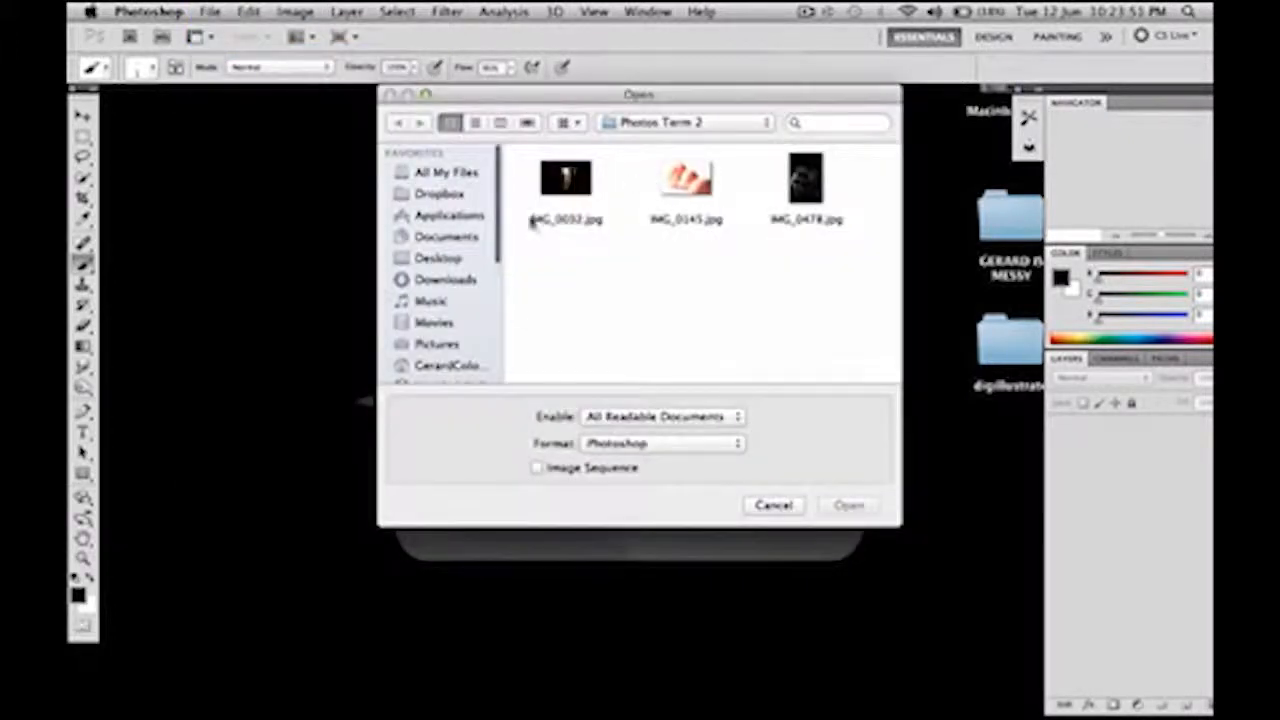
pyautogui.click(775, 506)
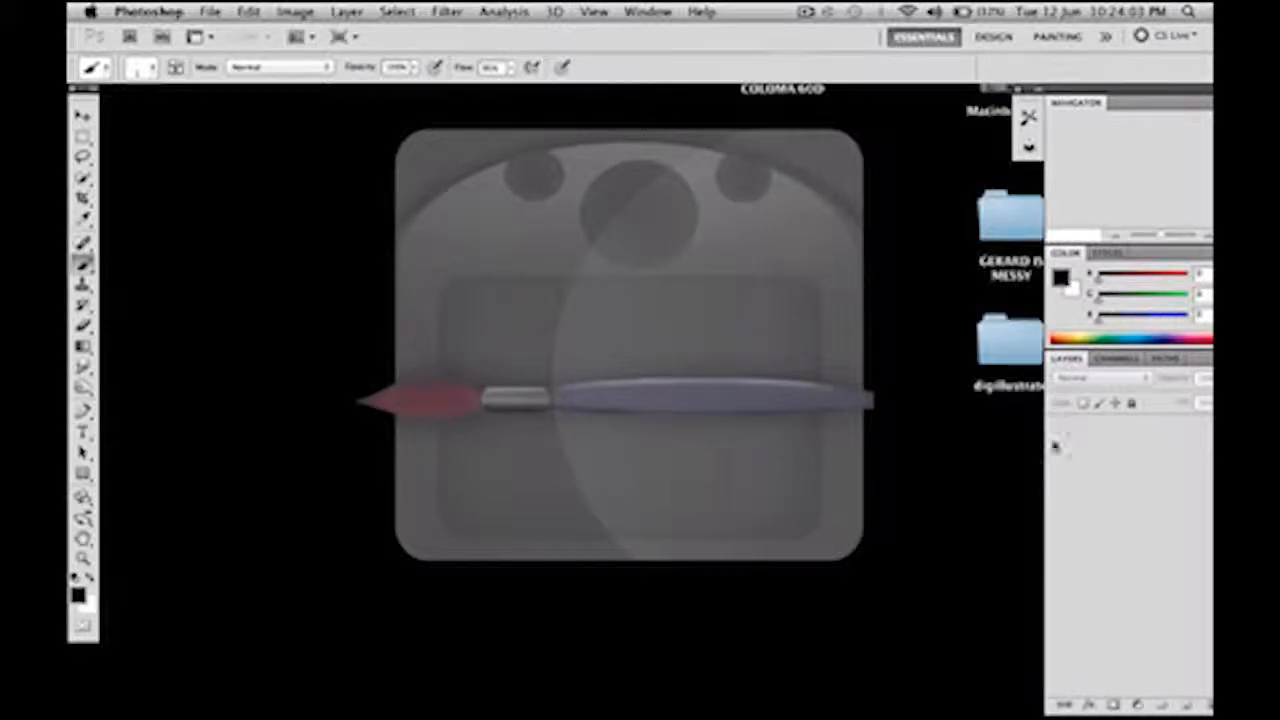
# Hide the Navigator panel and show it again.
pyautogui.click(648, 11)
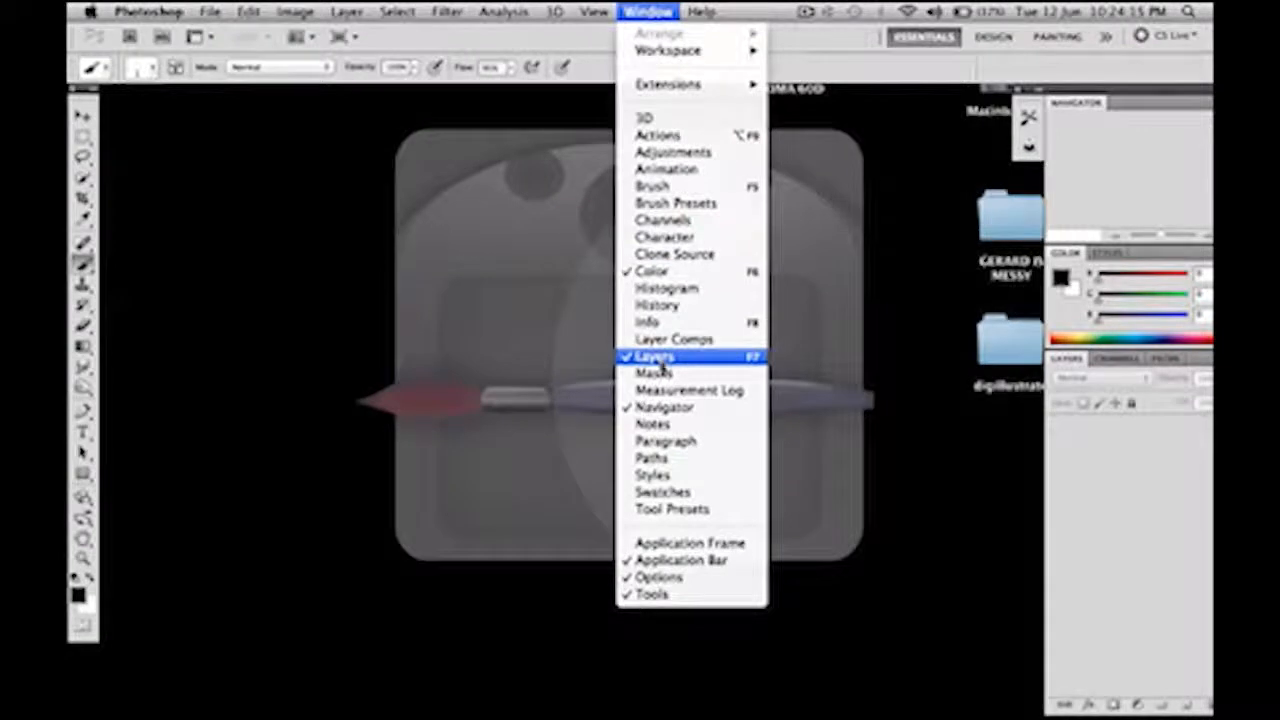
pyautogui.click(663, 407)
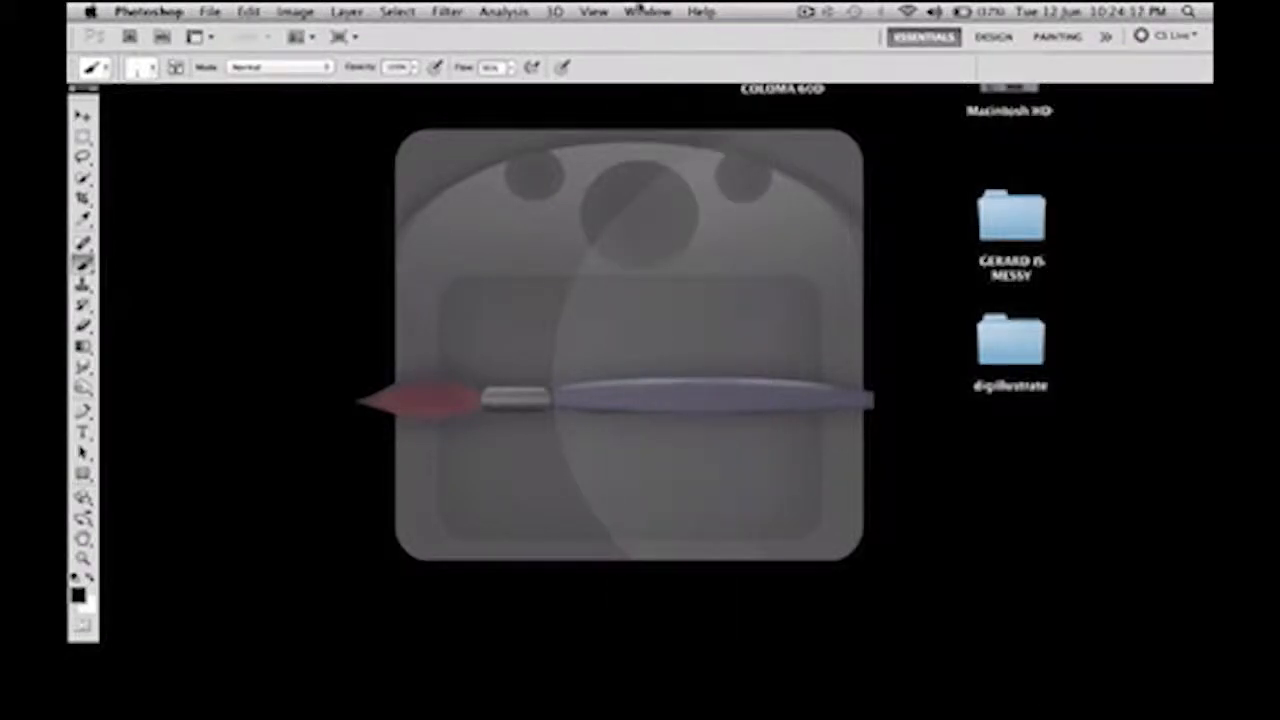
pyautogui.click(641, 9)
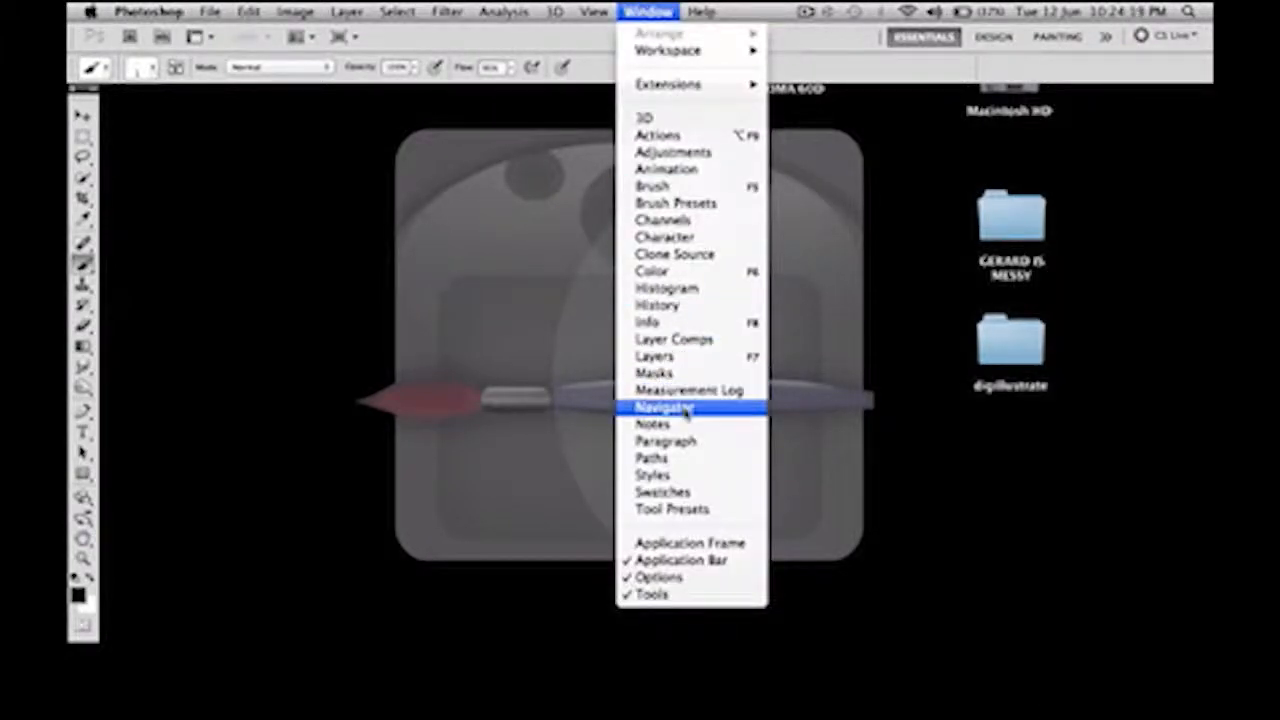
pyautogui.click(686, 412)
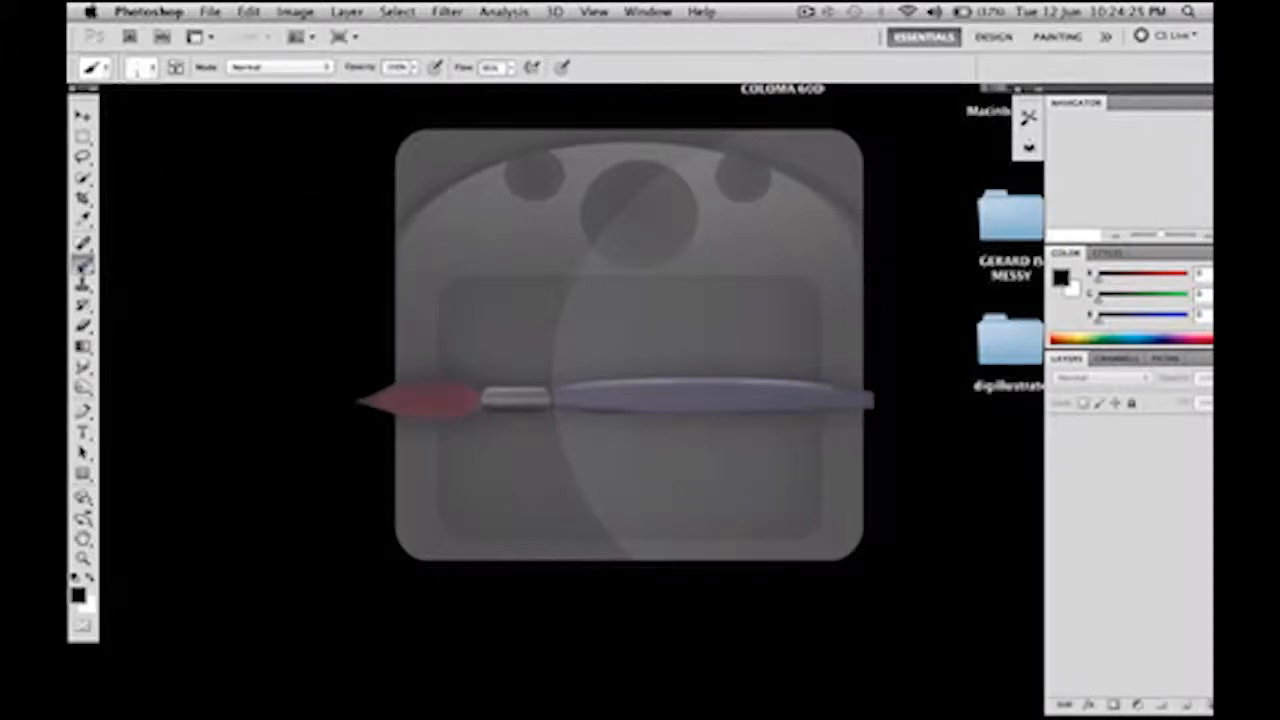
# Create a 9.91 x 9.99 cm RGB document at 200 pixels/inch with a white background, and add a new layer.
pyautogui.click(211, 11)
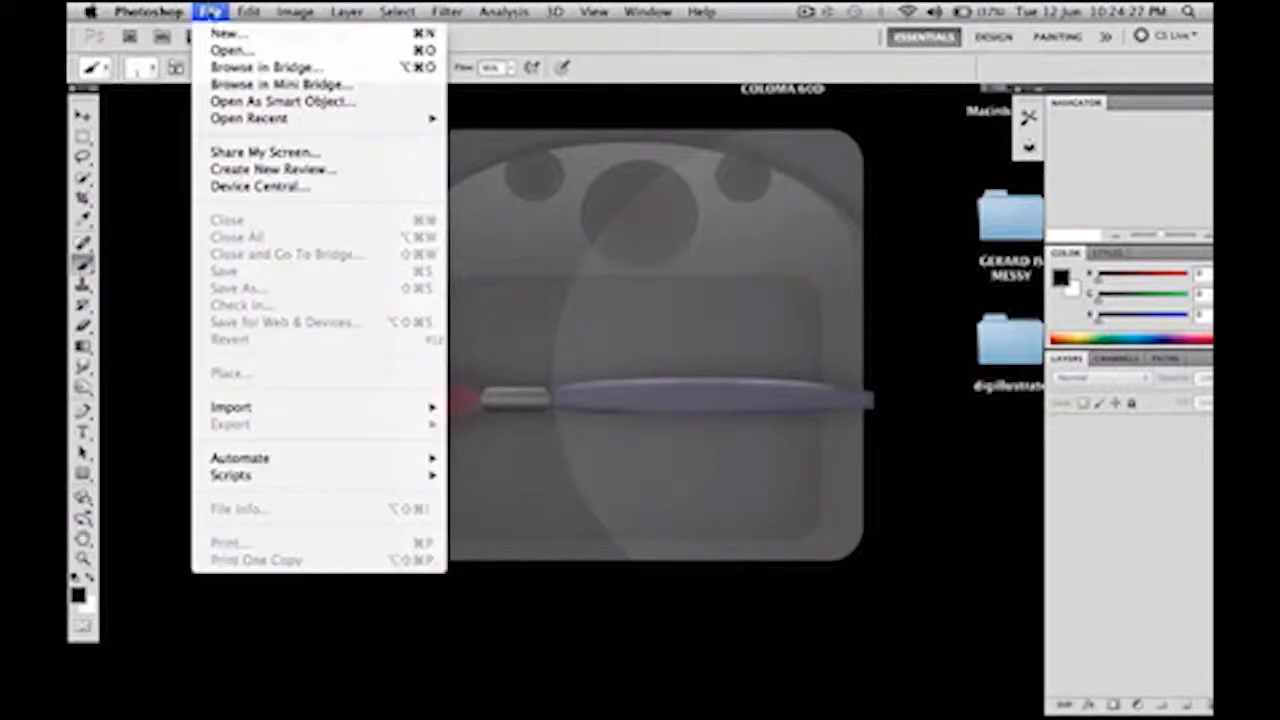
pyautogui.click(228, 33)
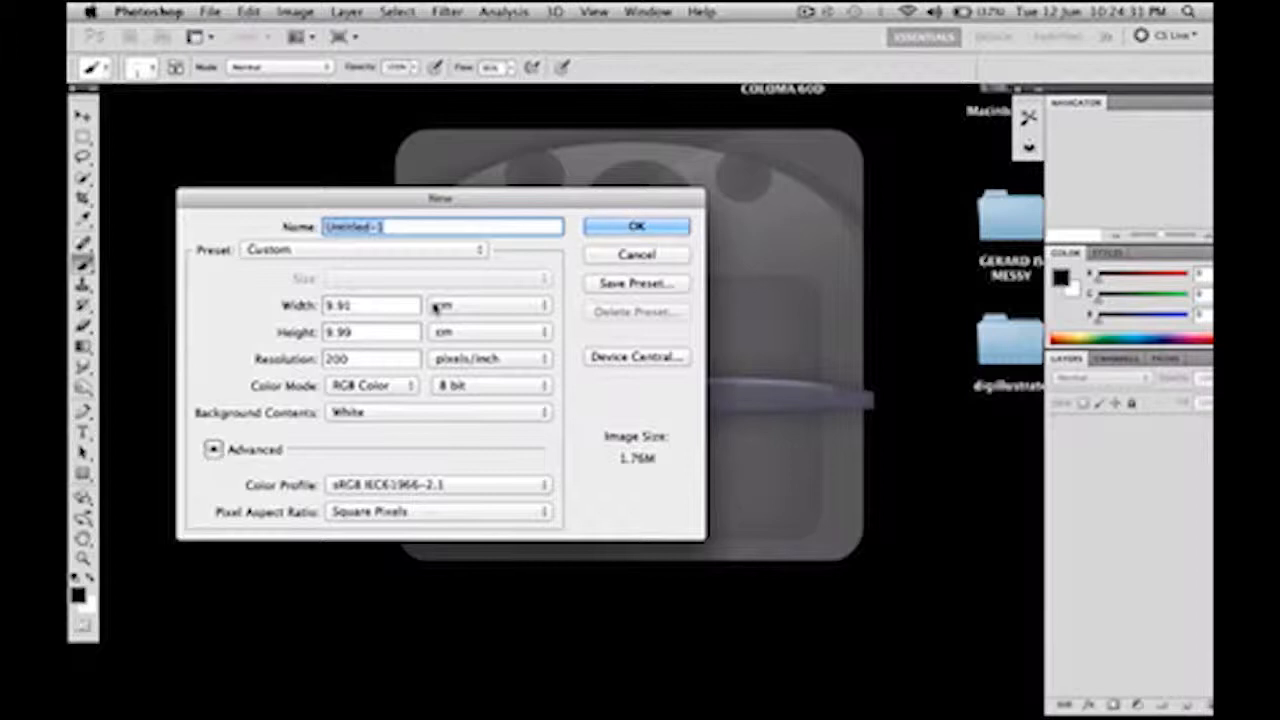
pyautogui.press('Return')
pyautogui.click(1182, 704)
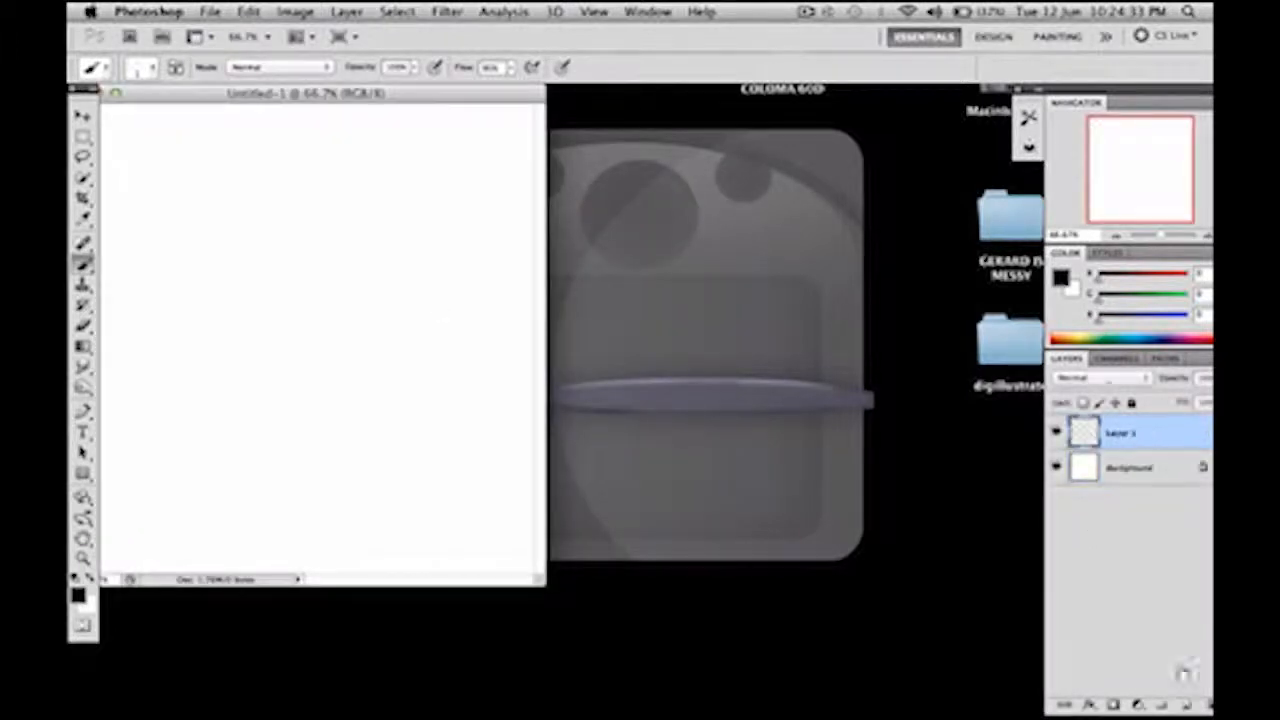
pyautogui.moveTo(373, 95); pyautogui.dragTo(481, 133)
# Paint a looping black scribble on the new layer with a soft round brush.
pyautogui.click(140, 67)
pyautogui.click(140, 67)
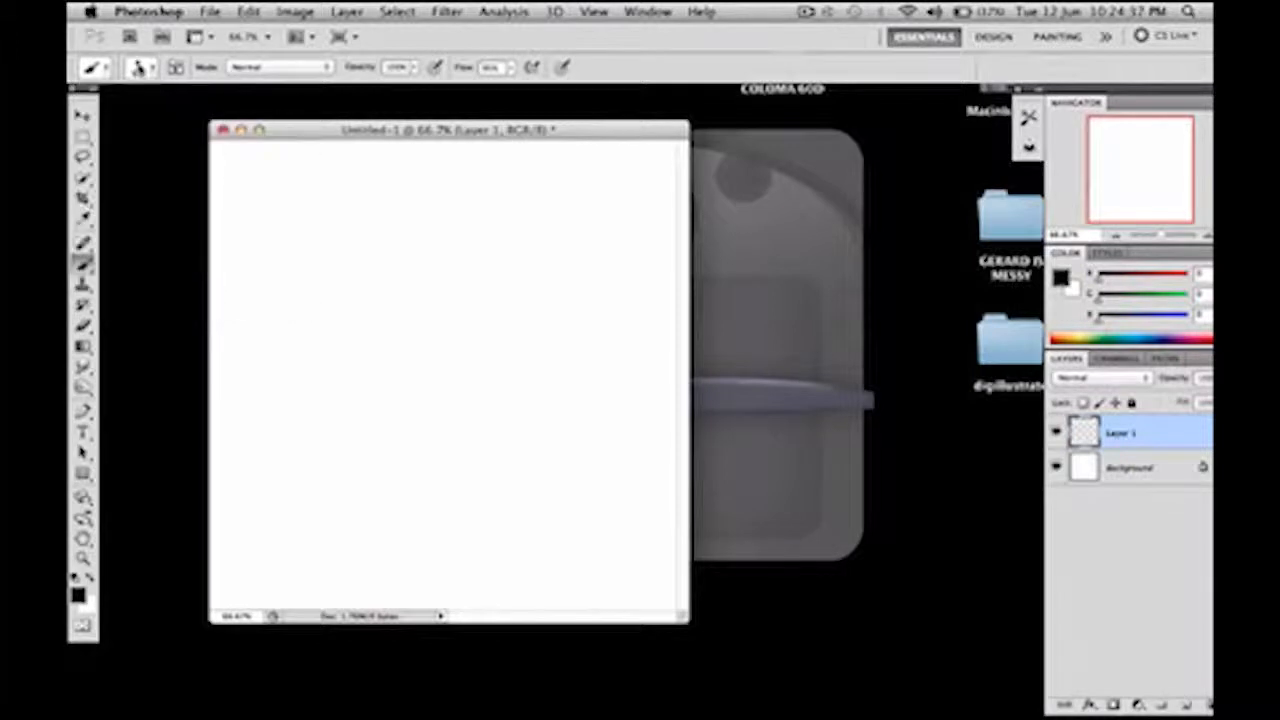
pyautogui.moveTo(280, 183); pyautogui.dragTo(470, 265)
pyautogui.moveTo(331, 297)
pyautogui.mouseDown()
pyautogui.moveTo(466, 347)
pyautogui.moveTo(391, 271)
pyautogui.moveTo(357, 458)
pyautogui.mouseUp()
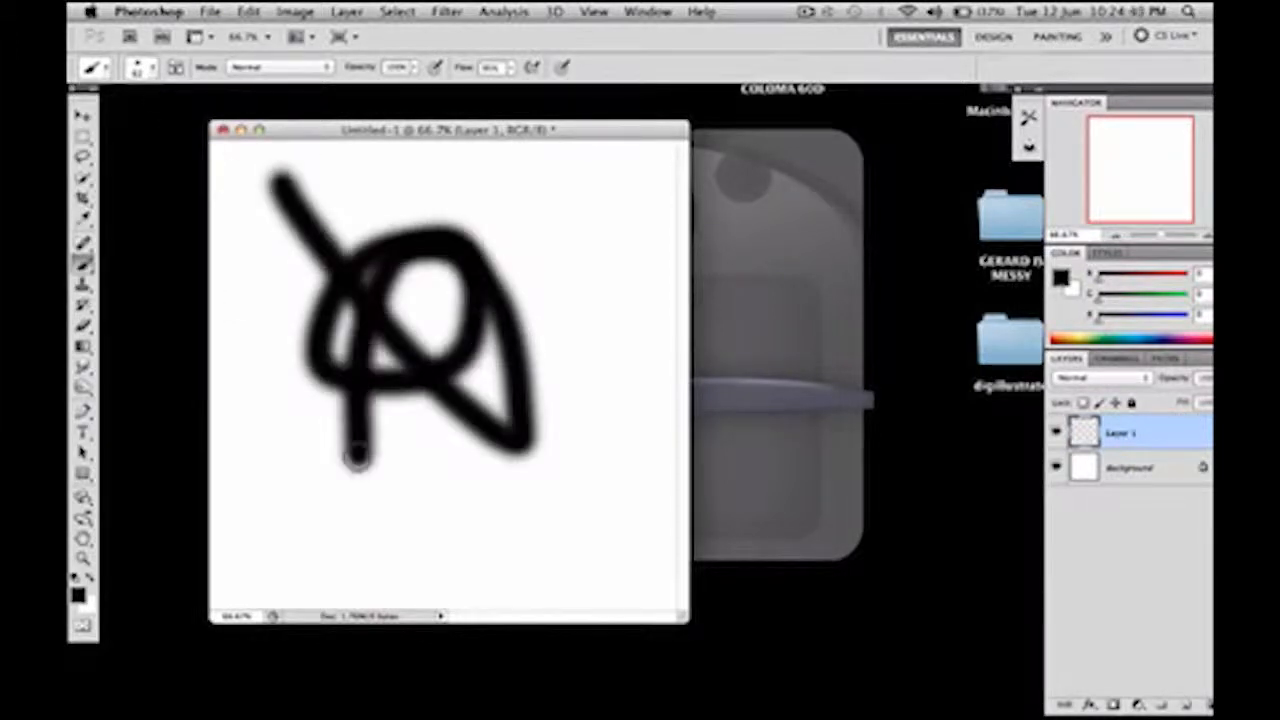
# Erase parts of the black scribble, first at the current eraser flow and then with the flow set to 100%.
pyautogui.click(83, 325)
pyautogui.moveTo(294, 190); pyautogui.dragTo(400, 245)
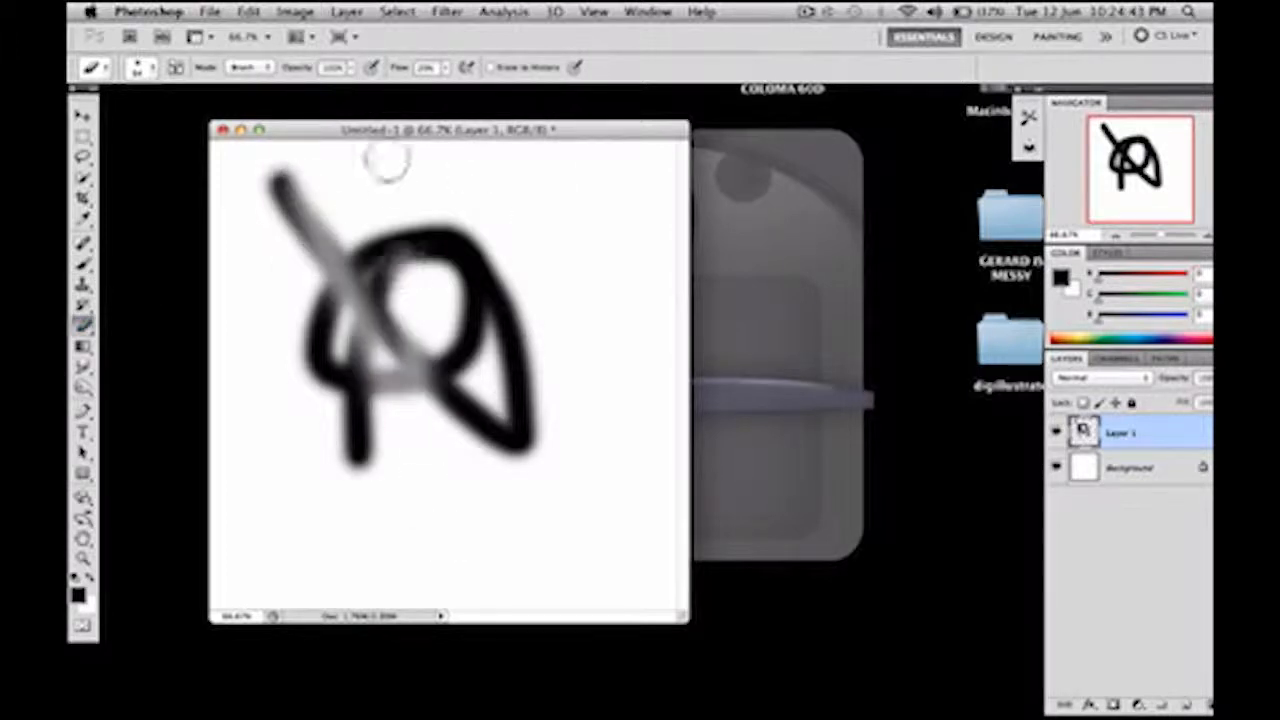
pyautogui.click(428, 67)
pyautogui.moveTo(397, 197)
pyautogui.mouseDown()
pyautogui.moveTo(384, 410)
pyautogui.moveTo(297, 165)
pyautogui.moveTo(361, 181)
pyautogui.moveTo(416, 358)
pyautogui.moveTo(377, 437)
pyautogui.moveTo(298, 342)
pyautogui.mouseUp()
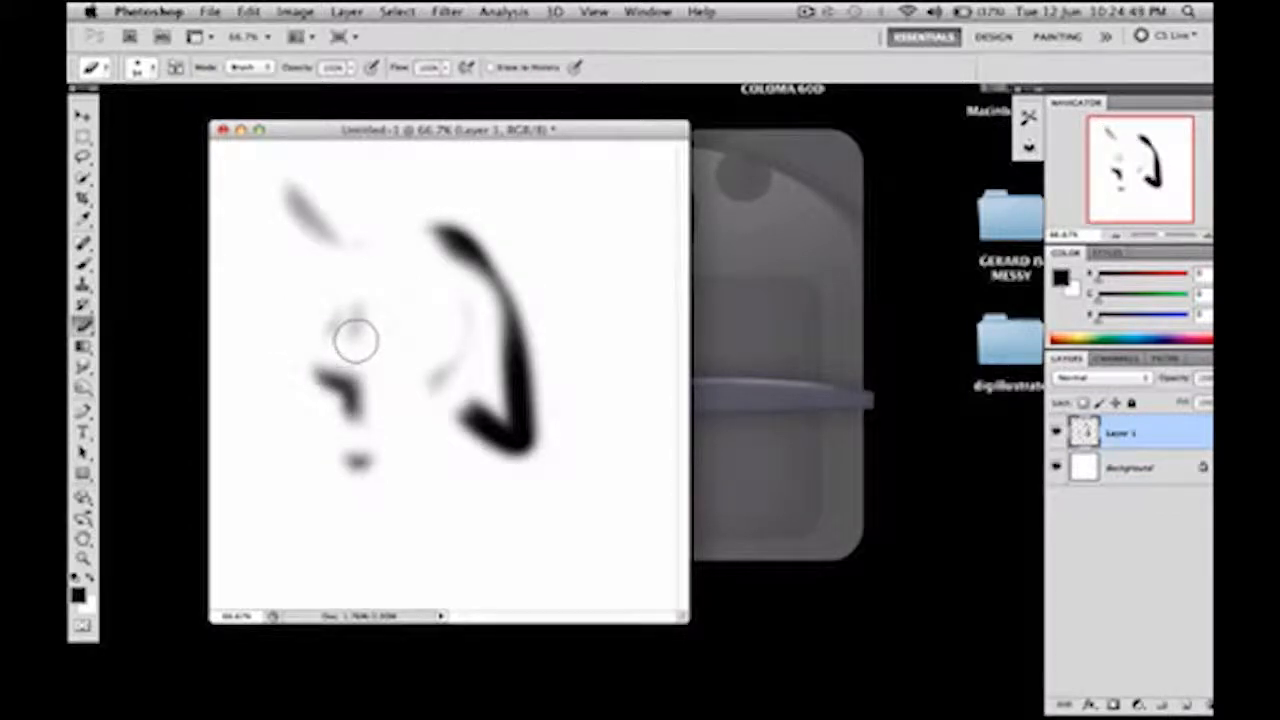
# Paint an orange diagonal stroke below the black marks and a blue stroke along its lower edge.
pyautogui.click(83, 368)
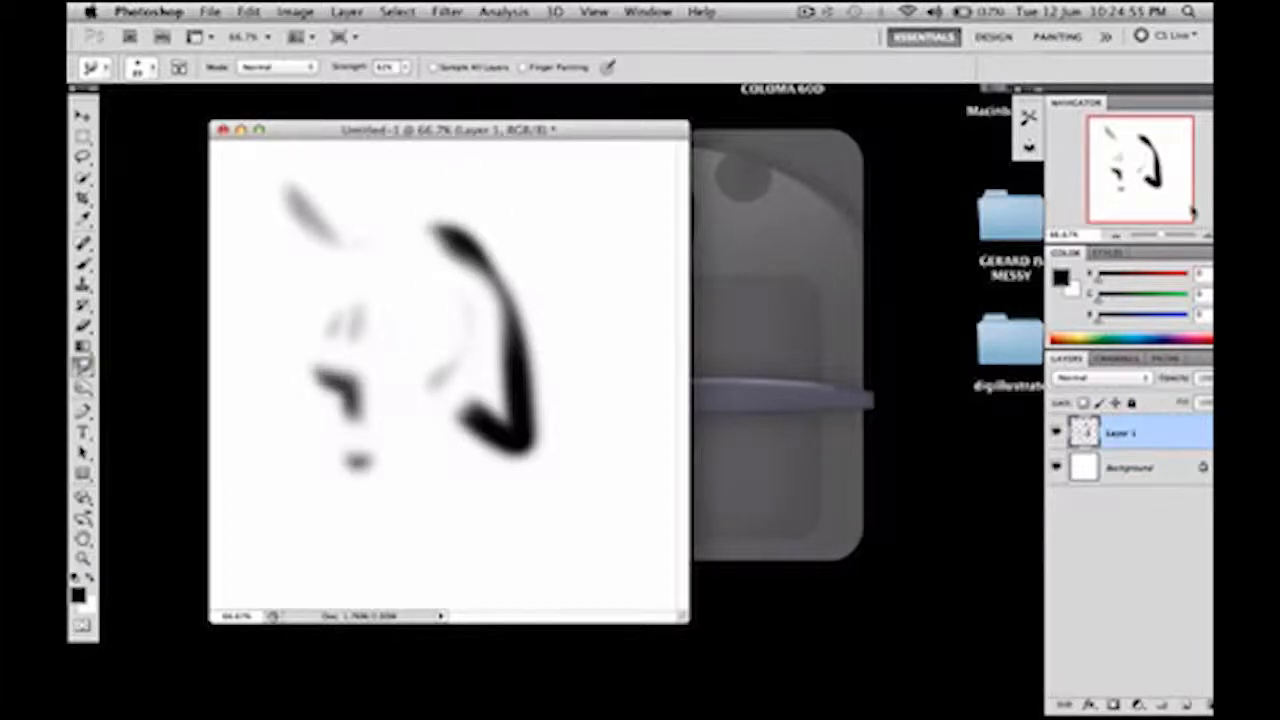
pyautogui.click(1068, 334)
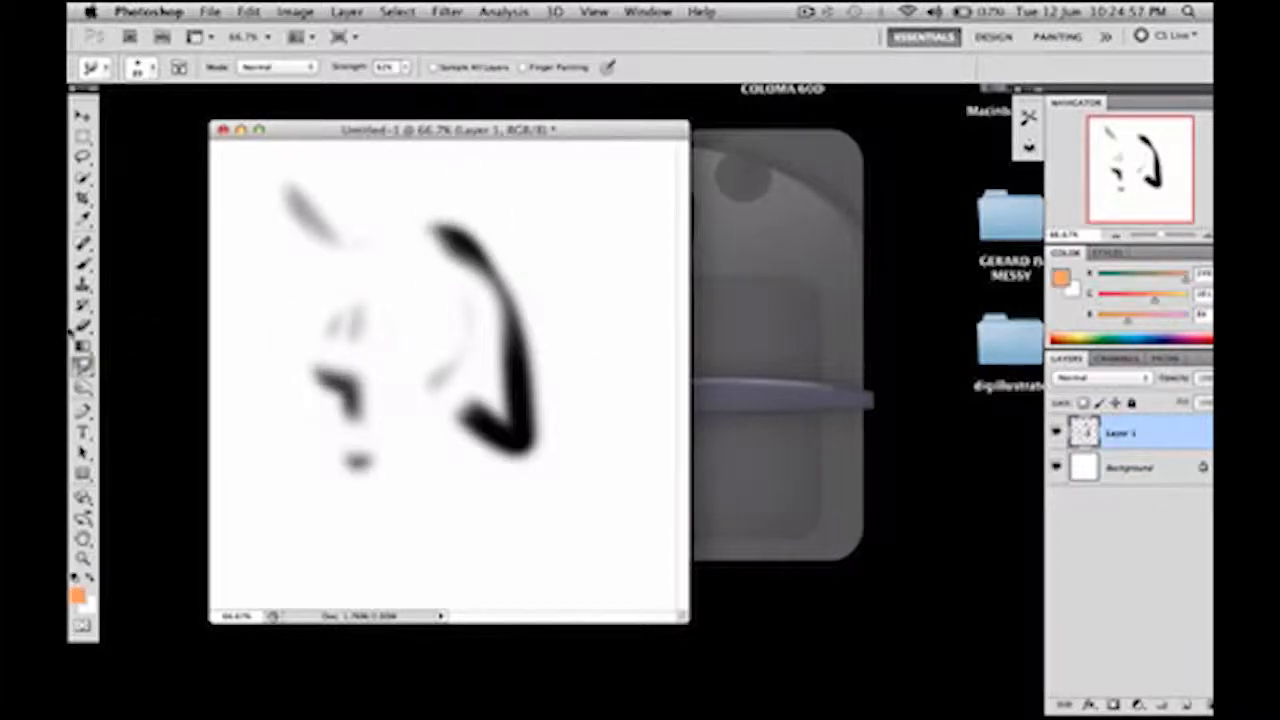
pyautogui.click(83, 262)
pyautogui.moveTo(303, 463); pyautogui.dragTo(262, 462)
pyautogui.click(1152, 340)
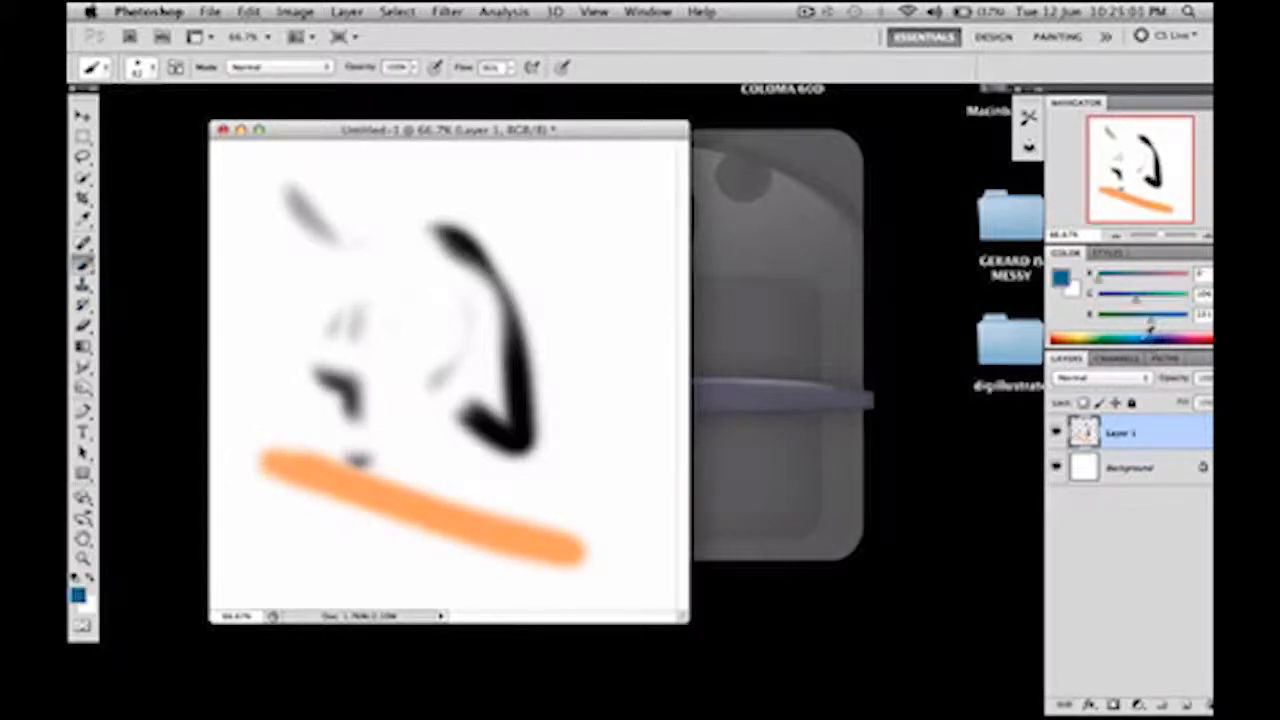
pyautogui.moveTo(280, 478); pyautogui.dragTo(588, 560)
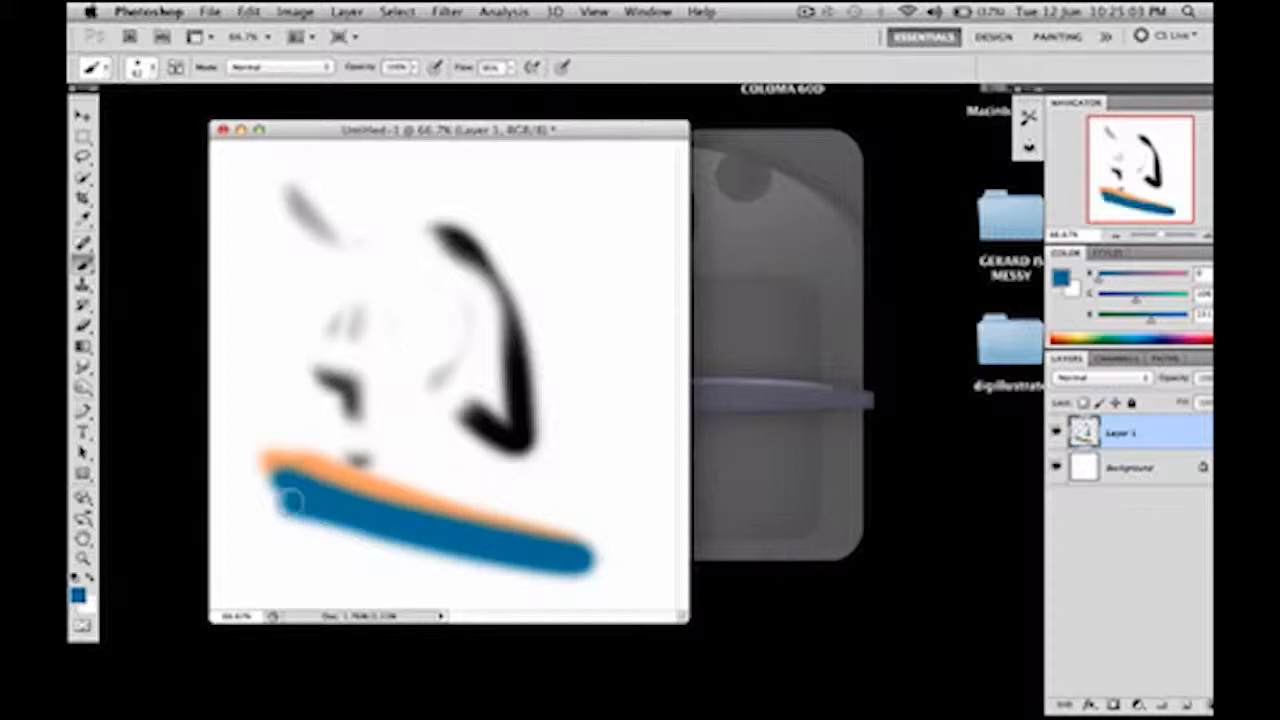
# Smudge the orange and blue strokes together at one end, and smear the remaining black marks.
pyautogui.click(83, 365)
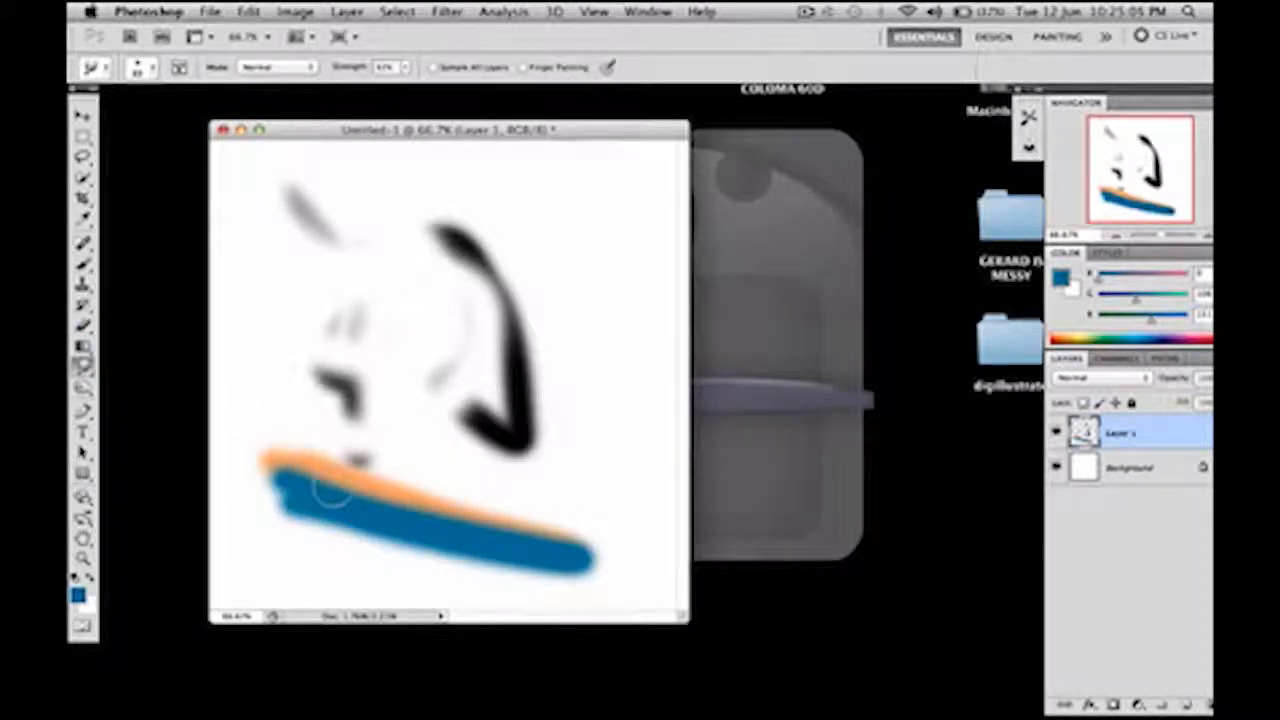
pyautogui.moveTo(325, 462)
pyautogui.mouseDown()
pyautogui.moveTo(343, 528)
pyautogui.moveTo(288, 450)
pyautogui.moveTo(330, 510)
pyautogui.moveTo(352, 493)
pyautogui.moveTo(385, 535)
pyautogui.moveTo(365, 485)
pyautogui.mouseUp()
pyautogui.moveTo(500, 425)
pyautogui.mouseDown()
pyautogui.moveTo(405, 403)
pyautogui.moveTo(500, 430)
pyautogui.moveTo(491, 343)
pyautogui.moveTo(580, 345)
pyautogui.mouseUp()
pyautogui.moveTo(329, 265)
pyautogui.mouseDown()
pyautogui.moveTo(534, 322)
pyautogui.moveTo(452, 327)
pyautogui.moveTo(530, 272)
pyautogui.mouseUp()
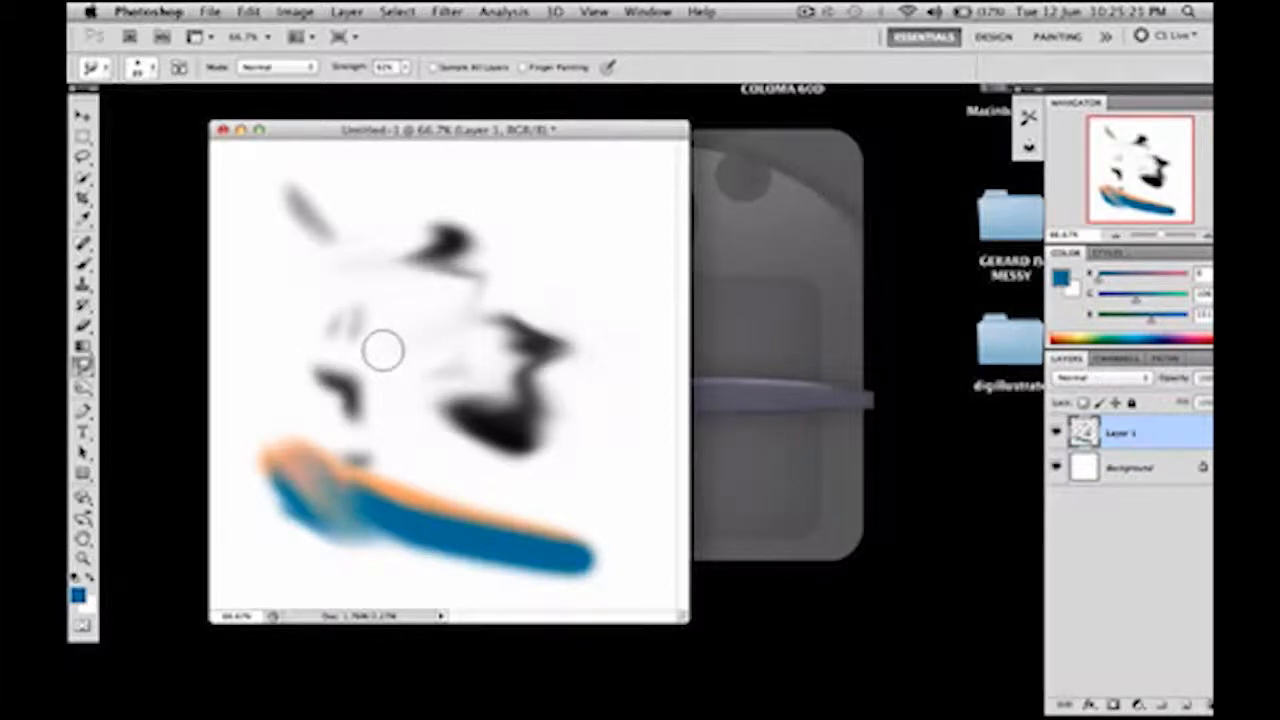
pyautogui.click(84, 367)
pyautogui.click(150, 397)
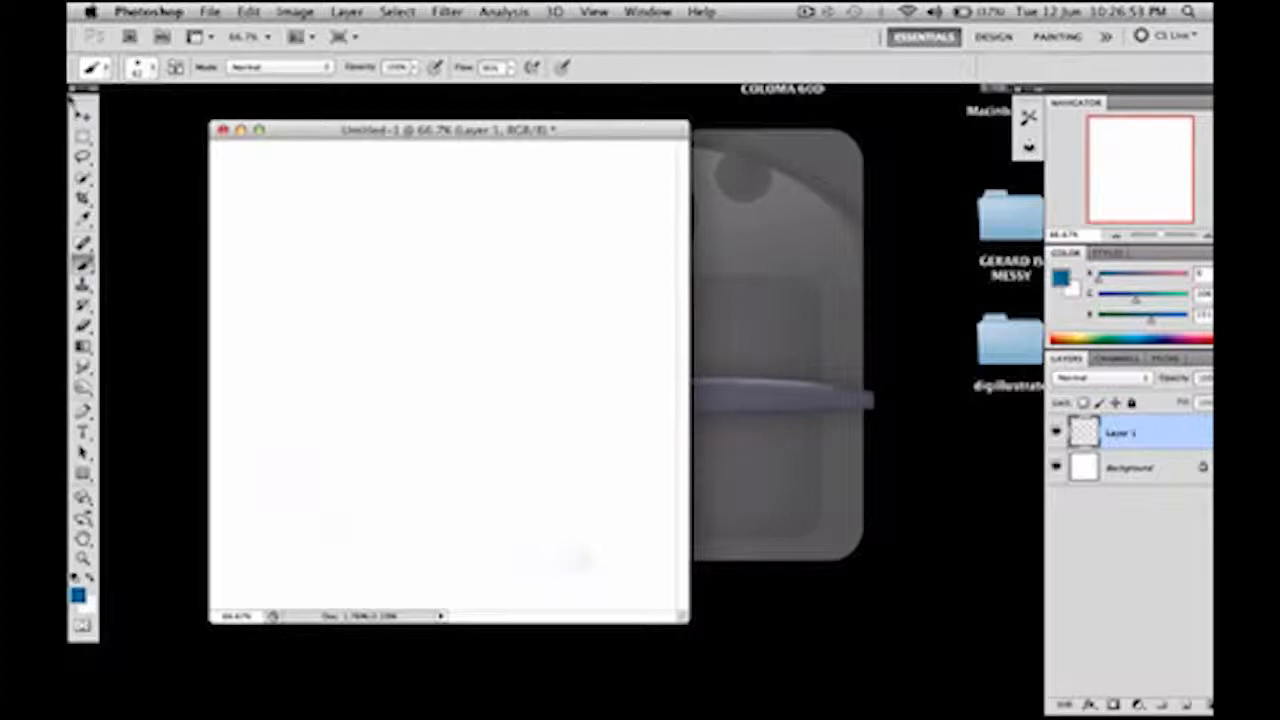
# Paint a vertical blue stroke down the middle of the canvas with the soft round brush.
pyautogui.click(83, 117)
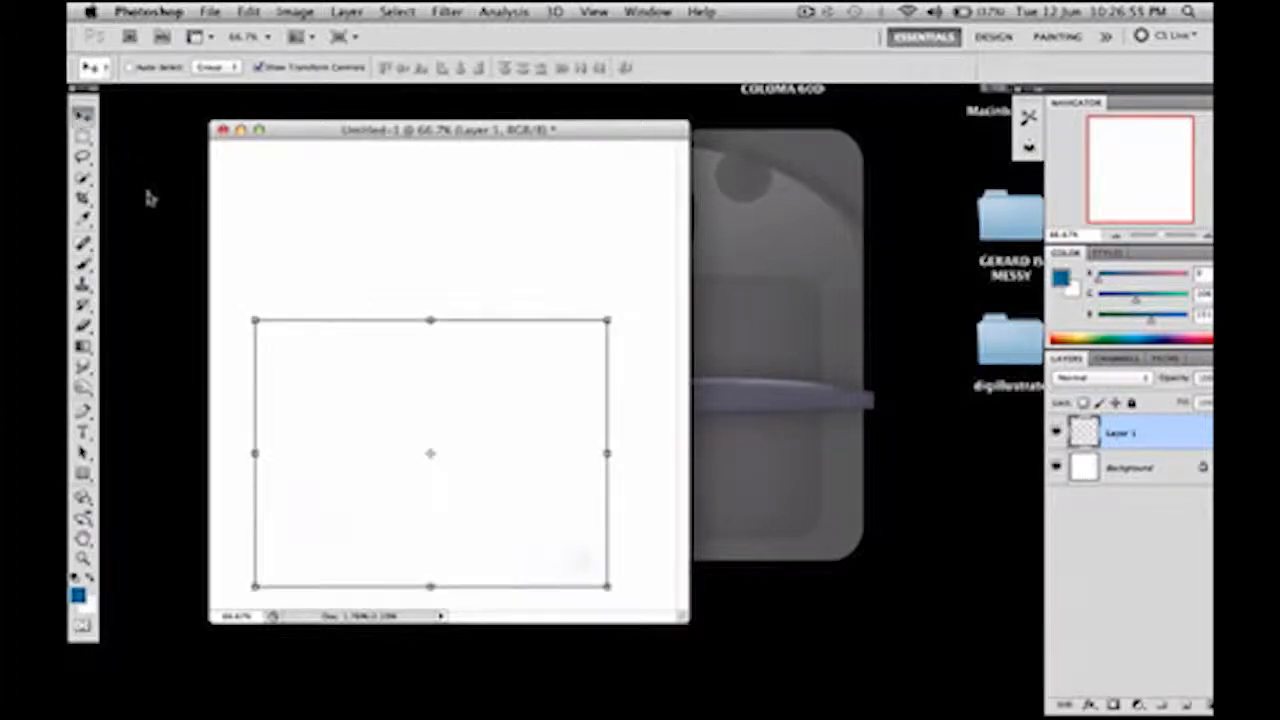
pyautogui.press('b')
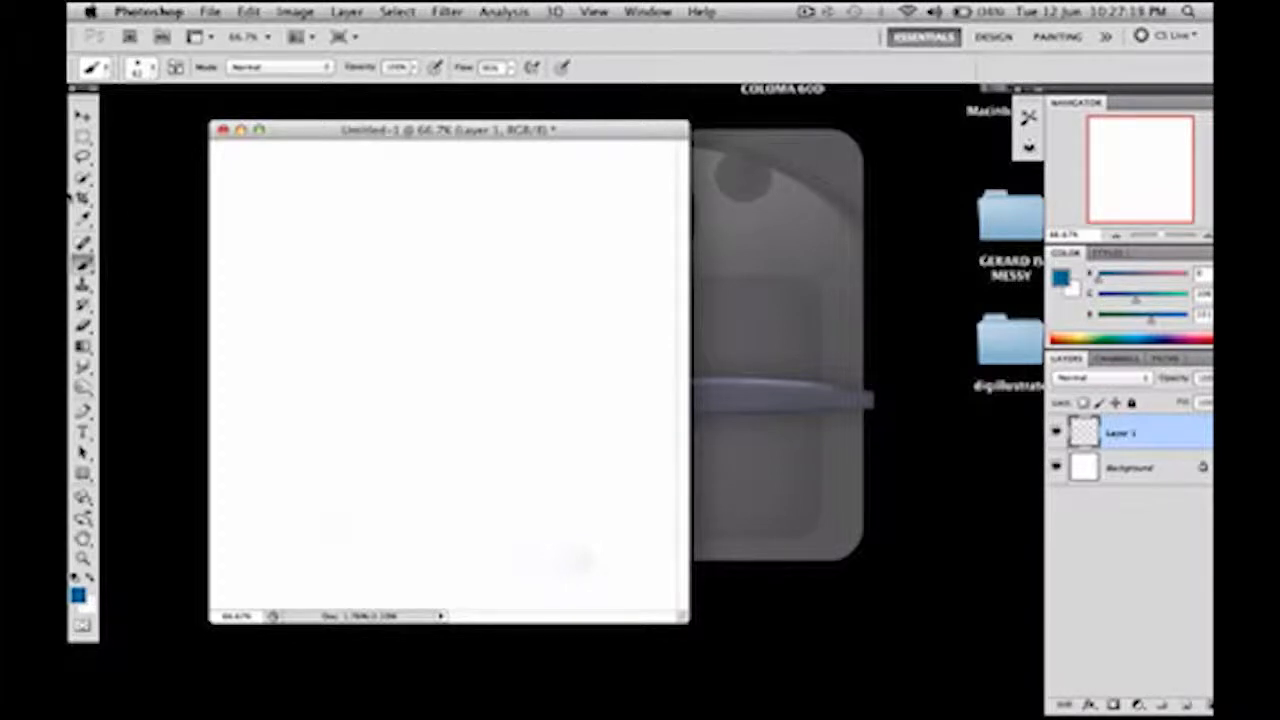
pyautogui.click(146, 68)
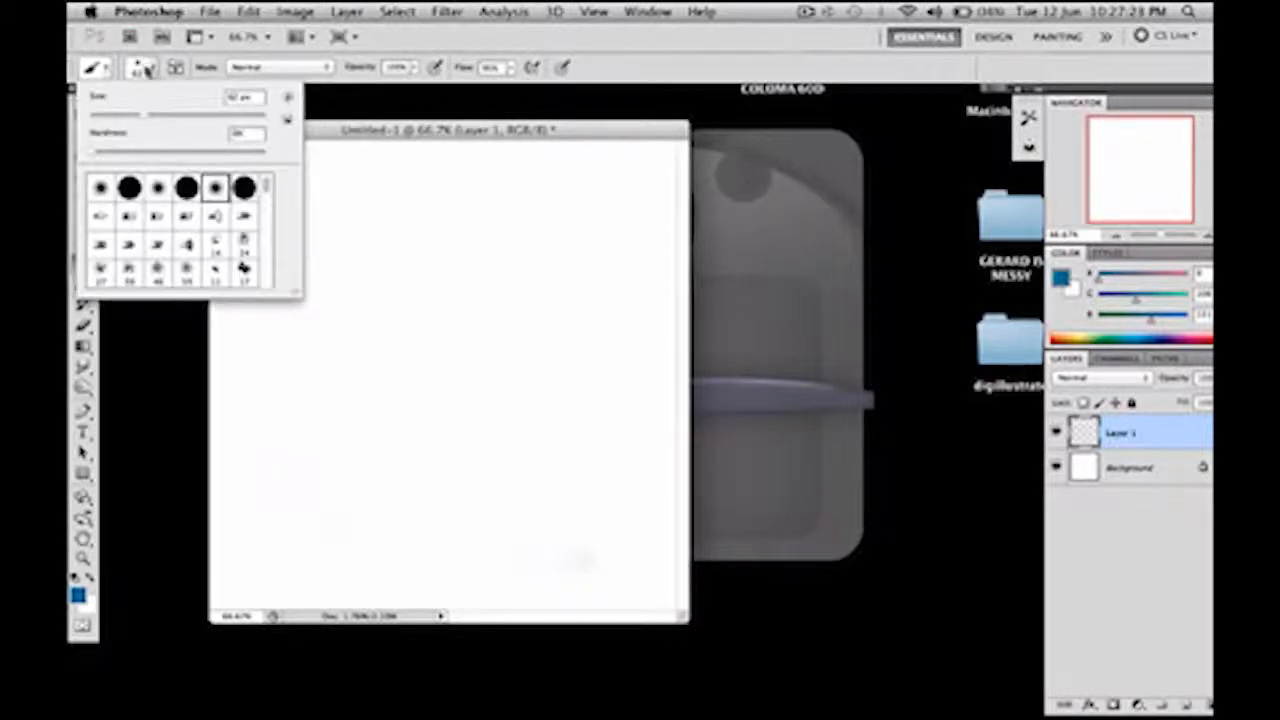
pyautogui.click(244, 188)
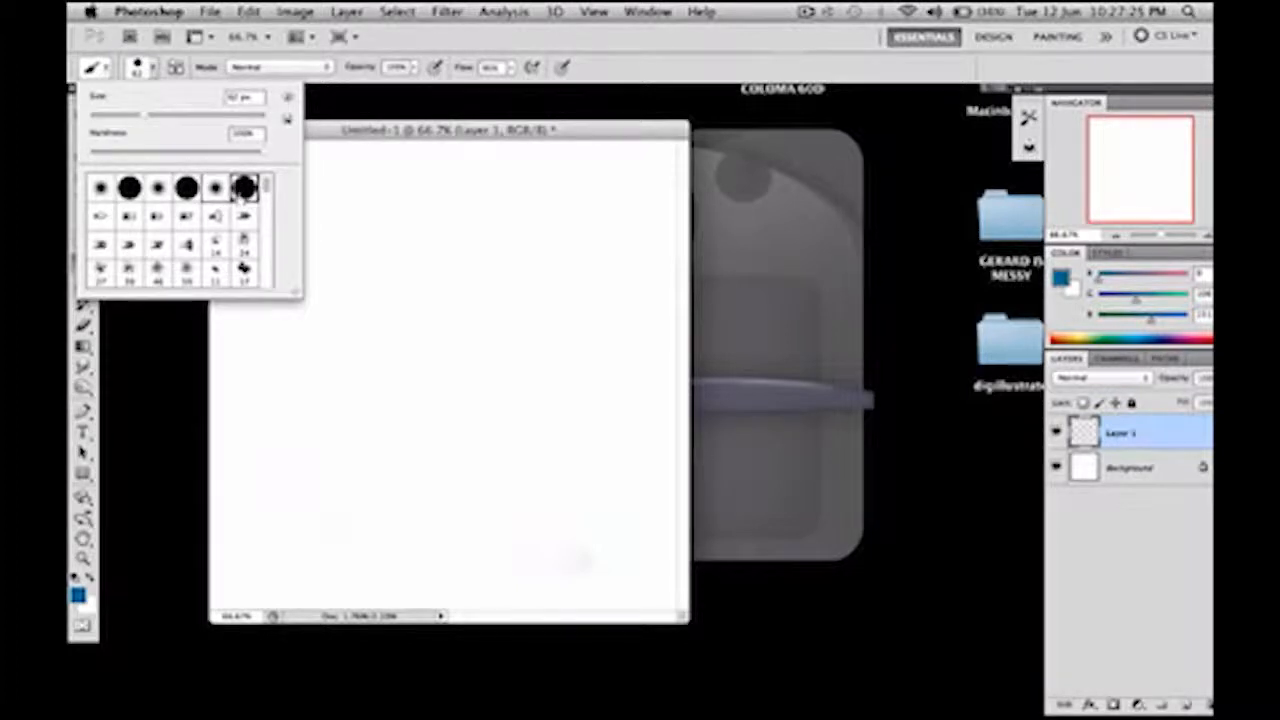
pyautogui.click(215, 188)
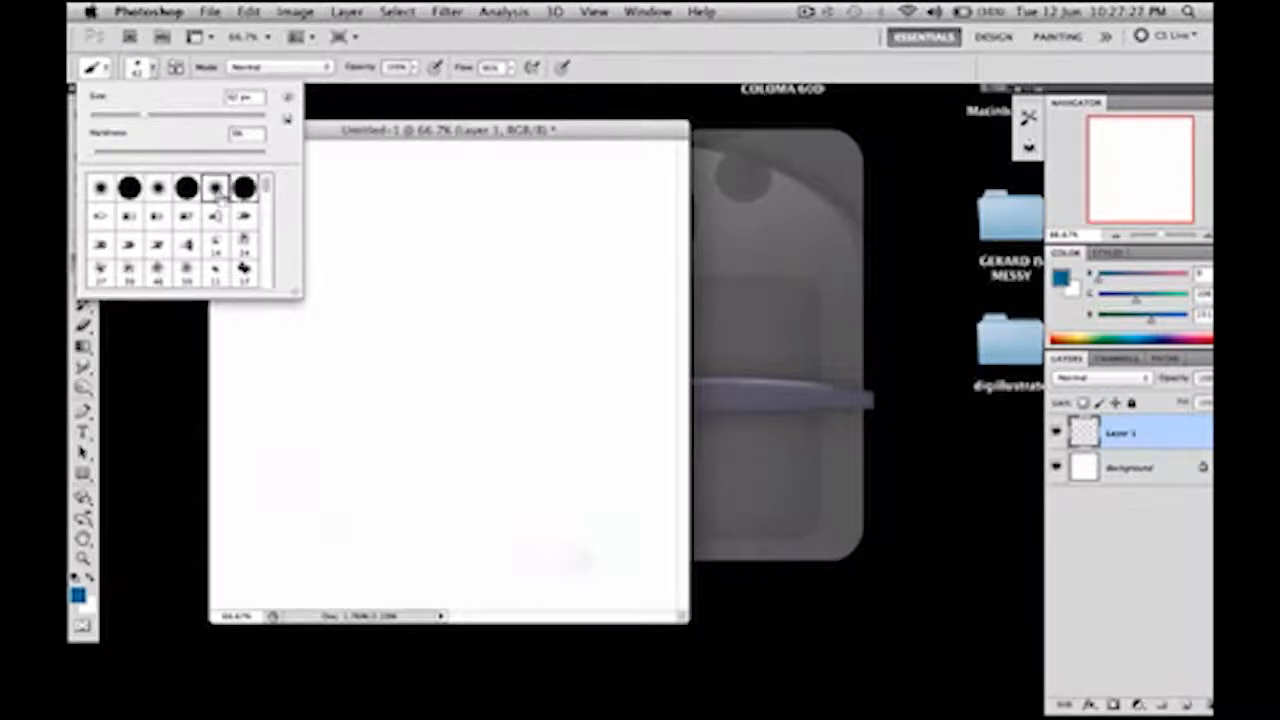
pyautogui.click(391, 237)
pyautogui.moveTo(391, 237); pyautogui.dragTo(393, 540)
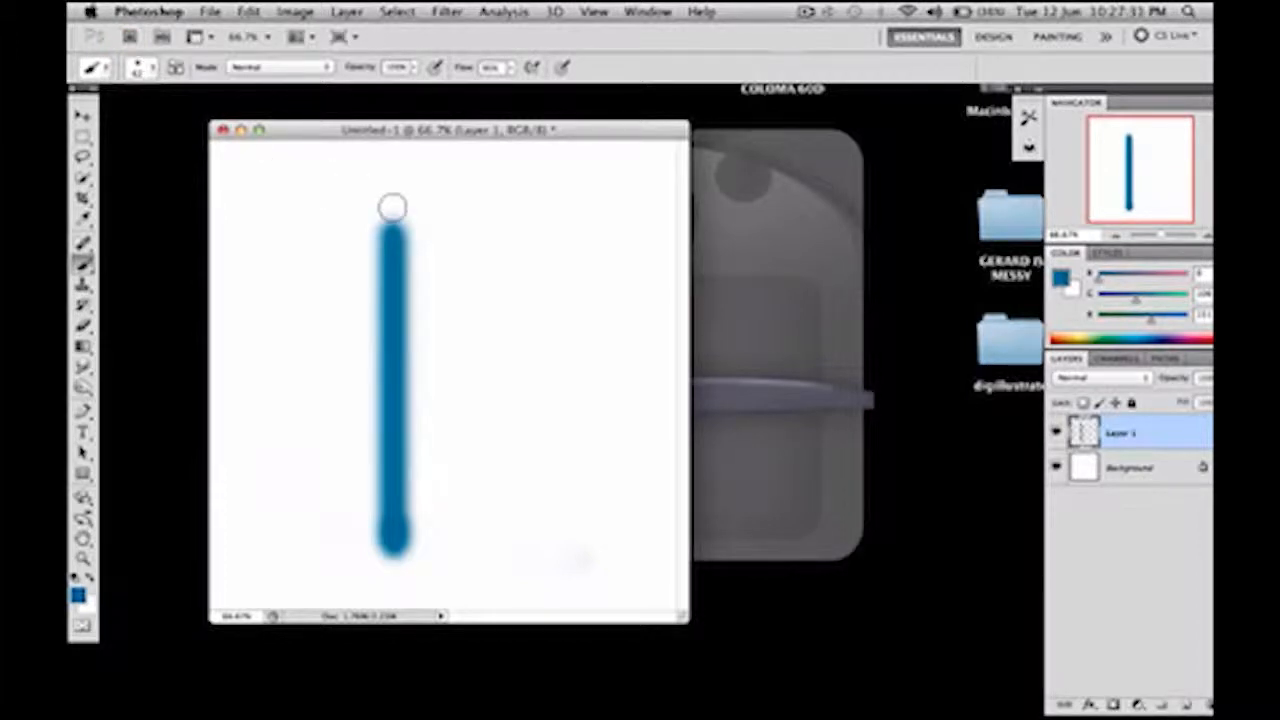
# Enlarge the brush, switch to the hard round preset and paint a thick vertical blue stroke beside the thin one.
pyautogui.click(143, 68)
pyautogui.click(193, 118)
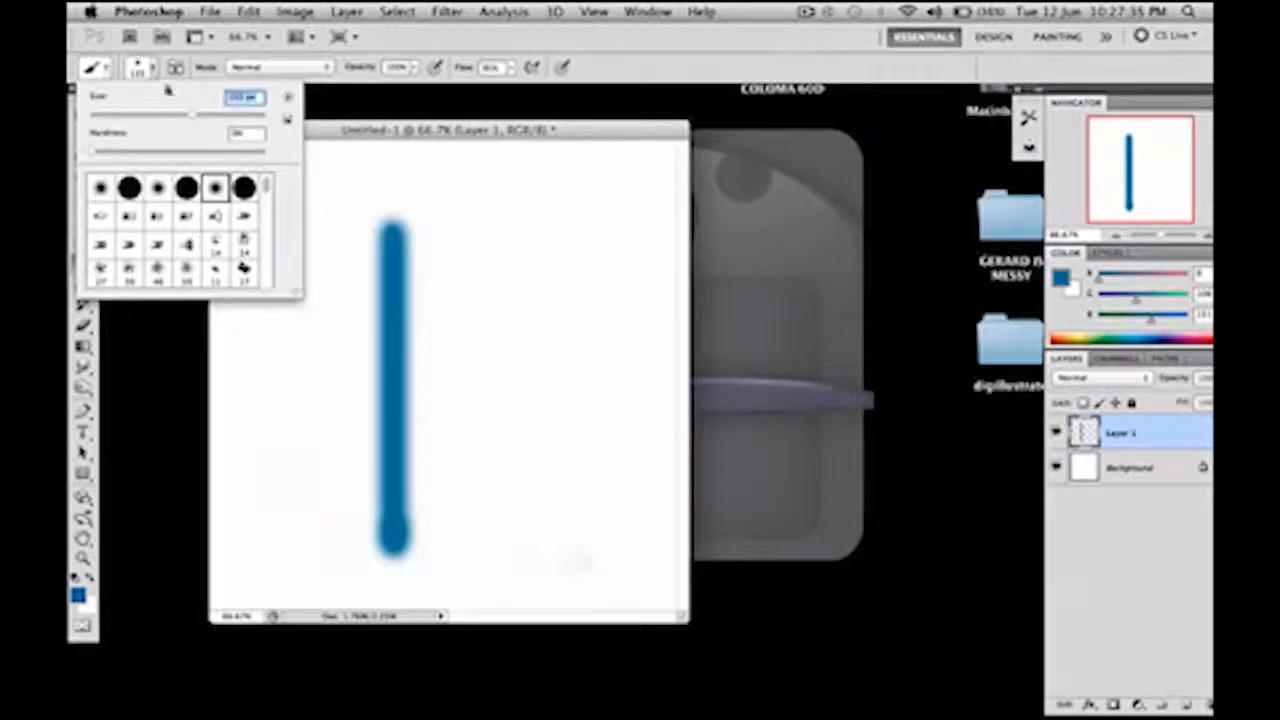
pyautogui.click(150, 68)
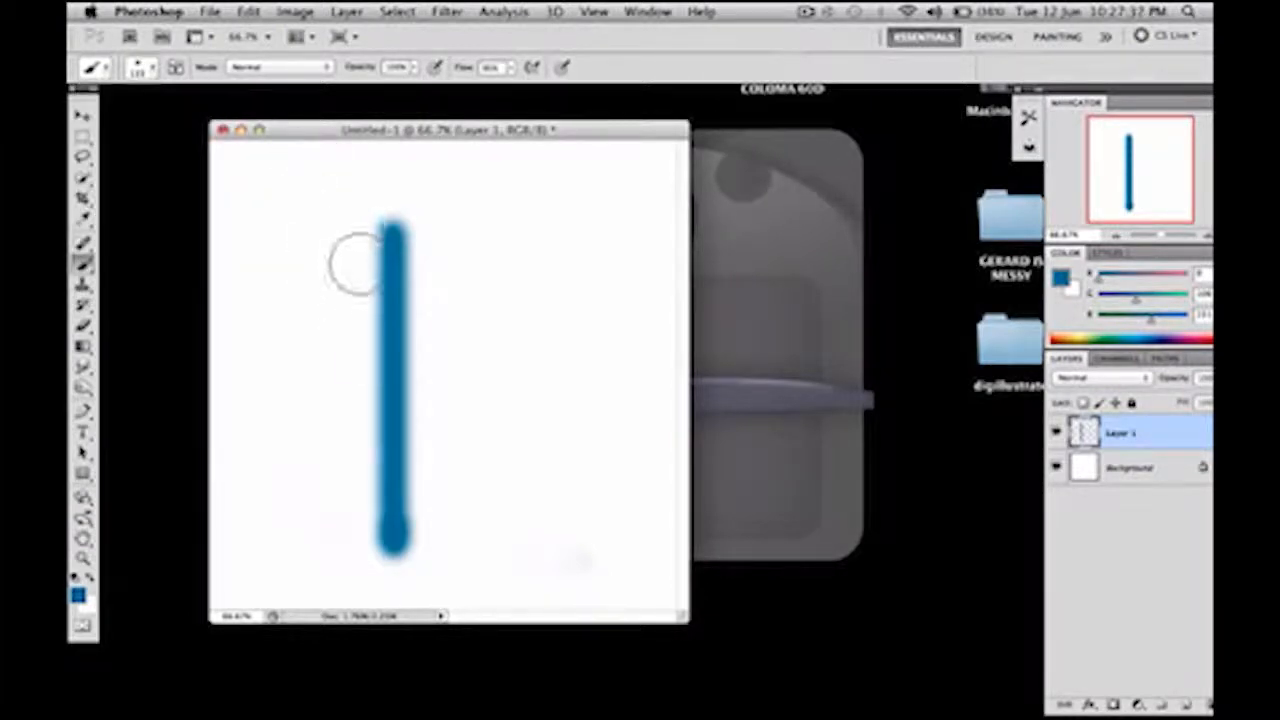
pyautogui.click(143, 70)
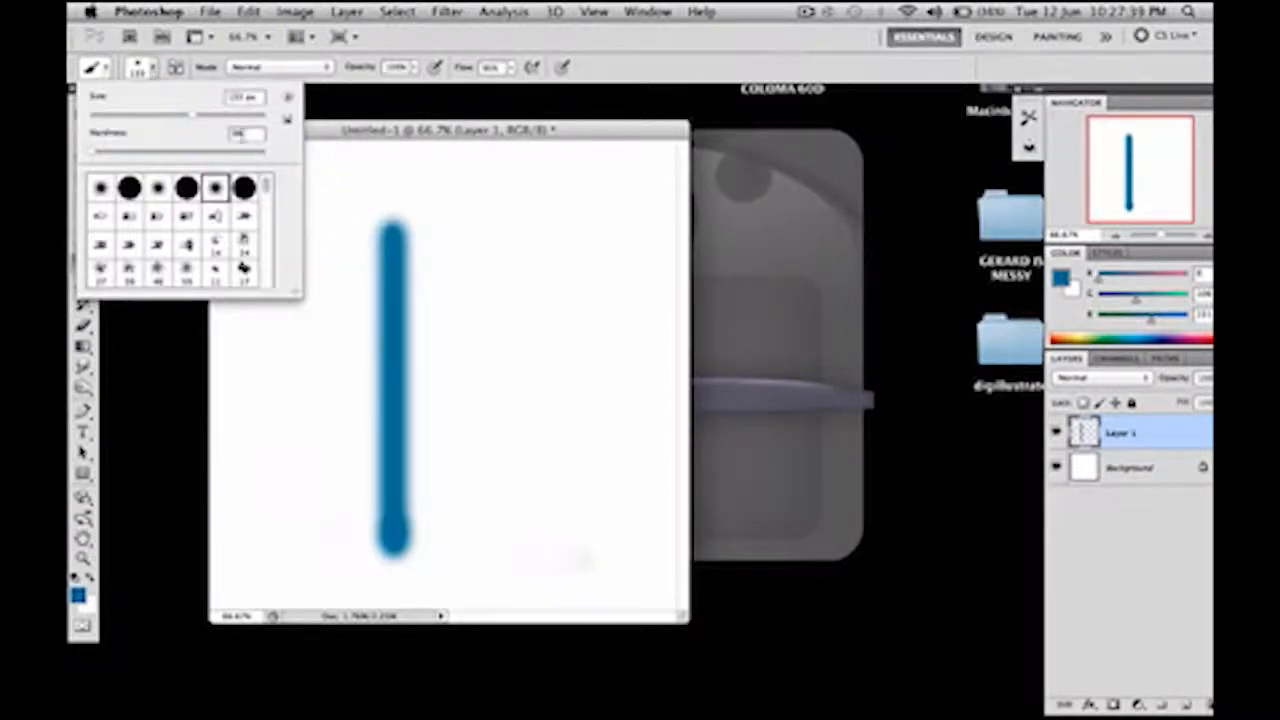
pyautogui.click(244, 187)
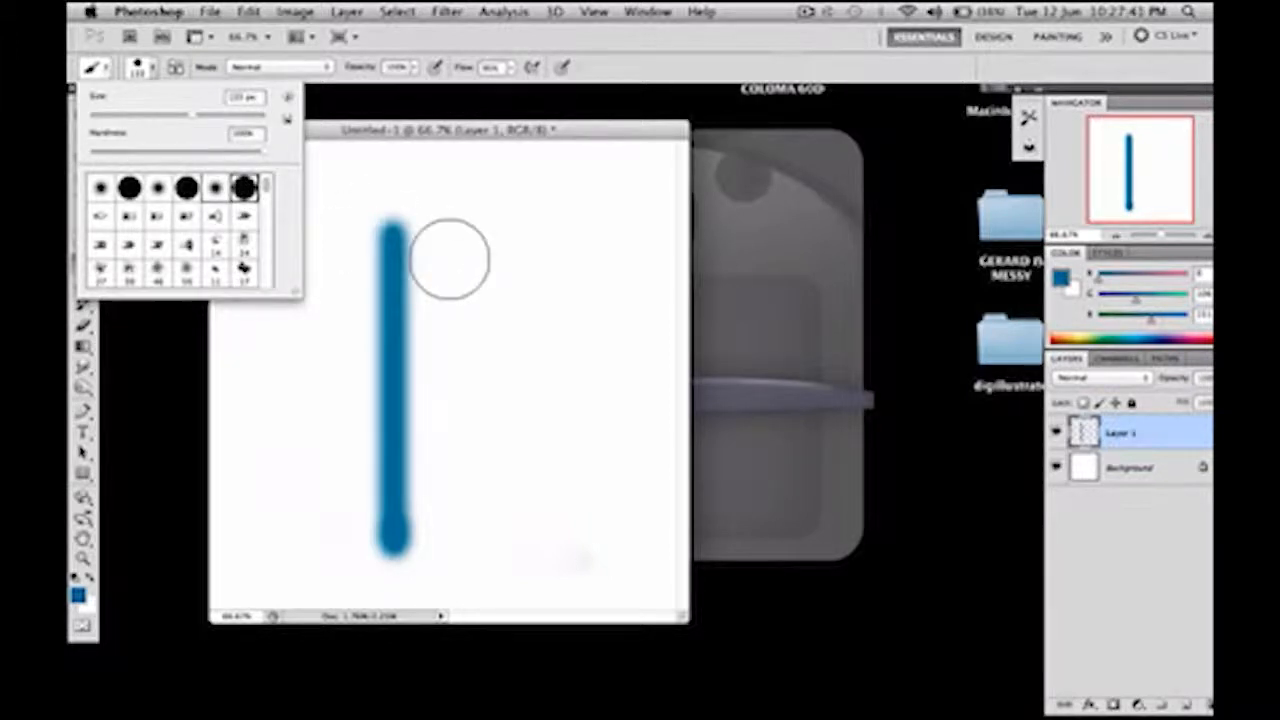
pyautogui.moveTo(489, 229); pyautogui.dragTo(498, 510)
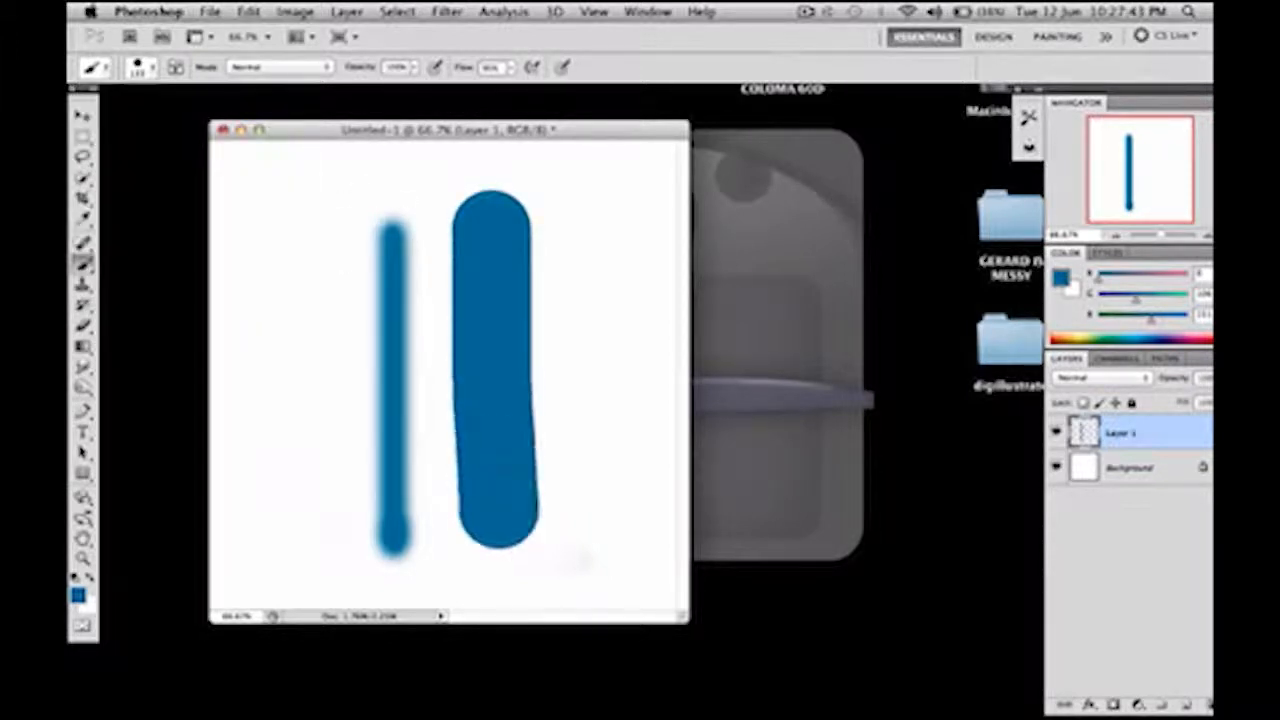
# Paint a wide vertical blue stroke over the thin one with the large soft round brush.
pyautogui.click(143, 70)
pyautogui.click(215, 187)
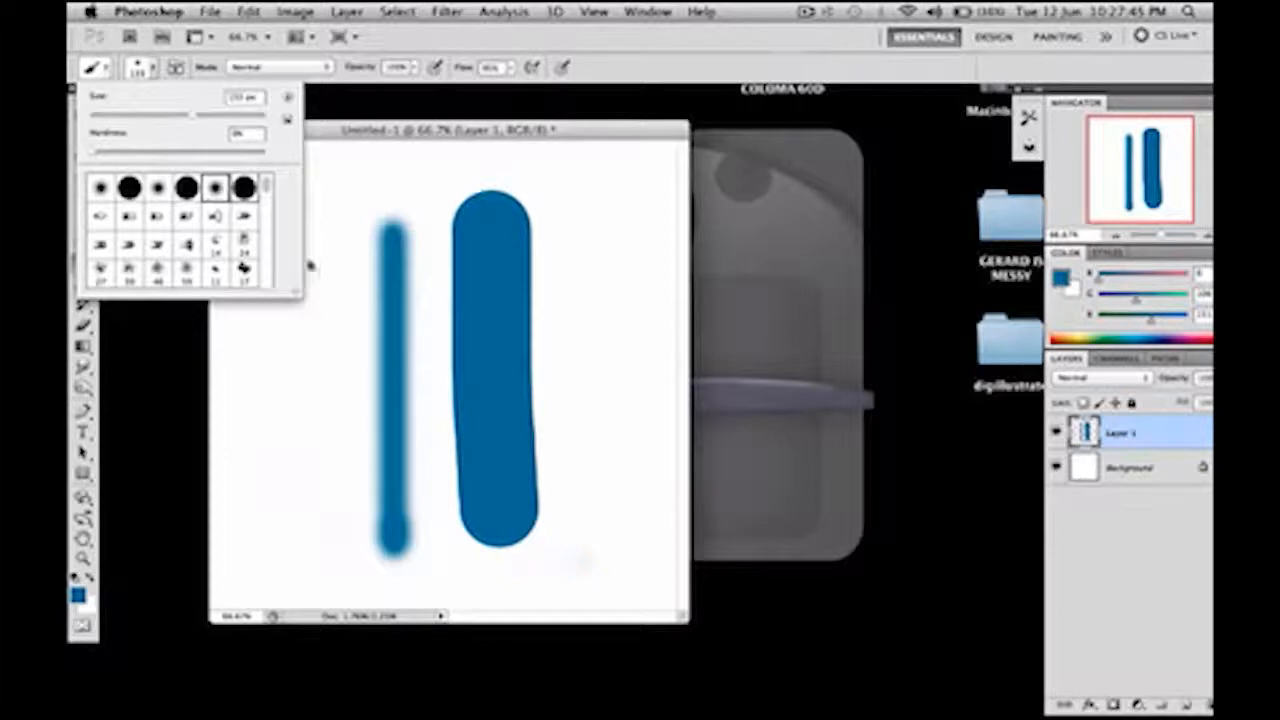
pyautogui.moveTo(386, 214); pyautogui.dragTo(386, 560)
pyautogui.click(782, 10)
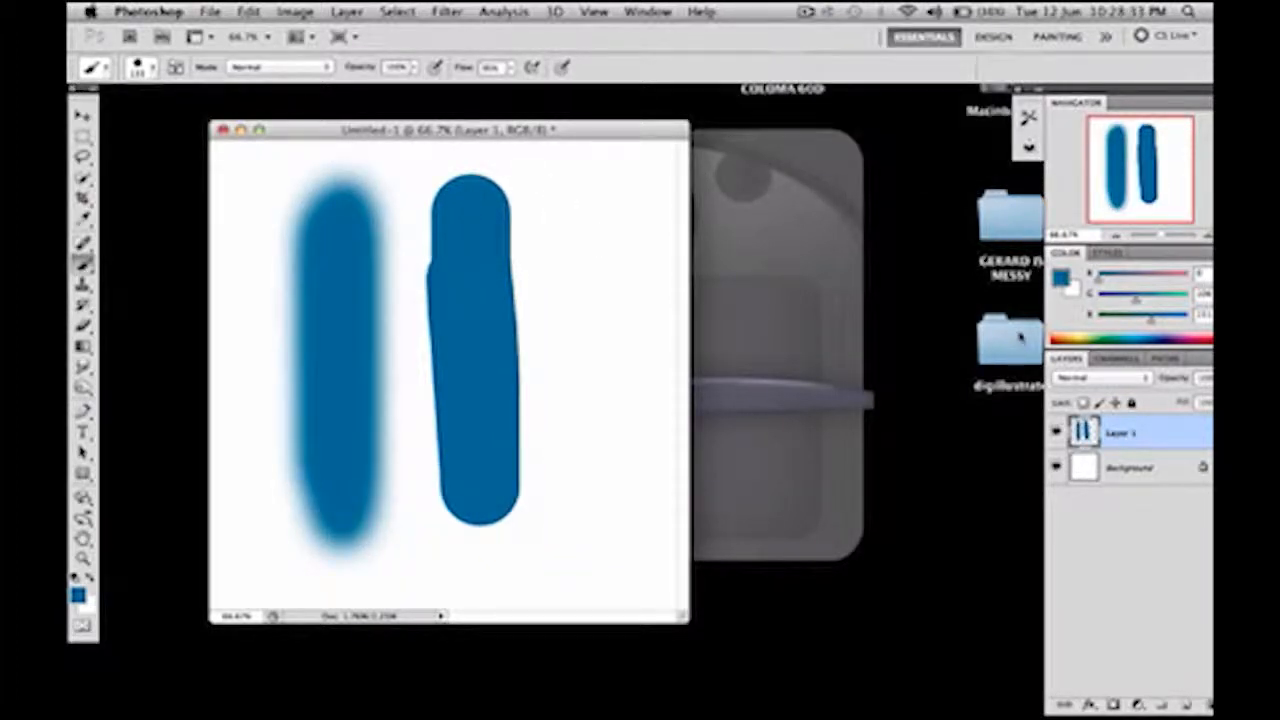
# Paint orange strokes overlapping the blue ones, hard-edged over the hard stroke and soft-edged over the soft stroke.
pyautogui.click(1070, 330)
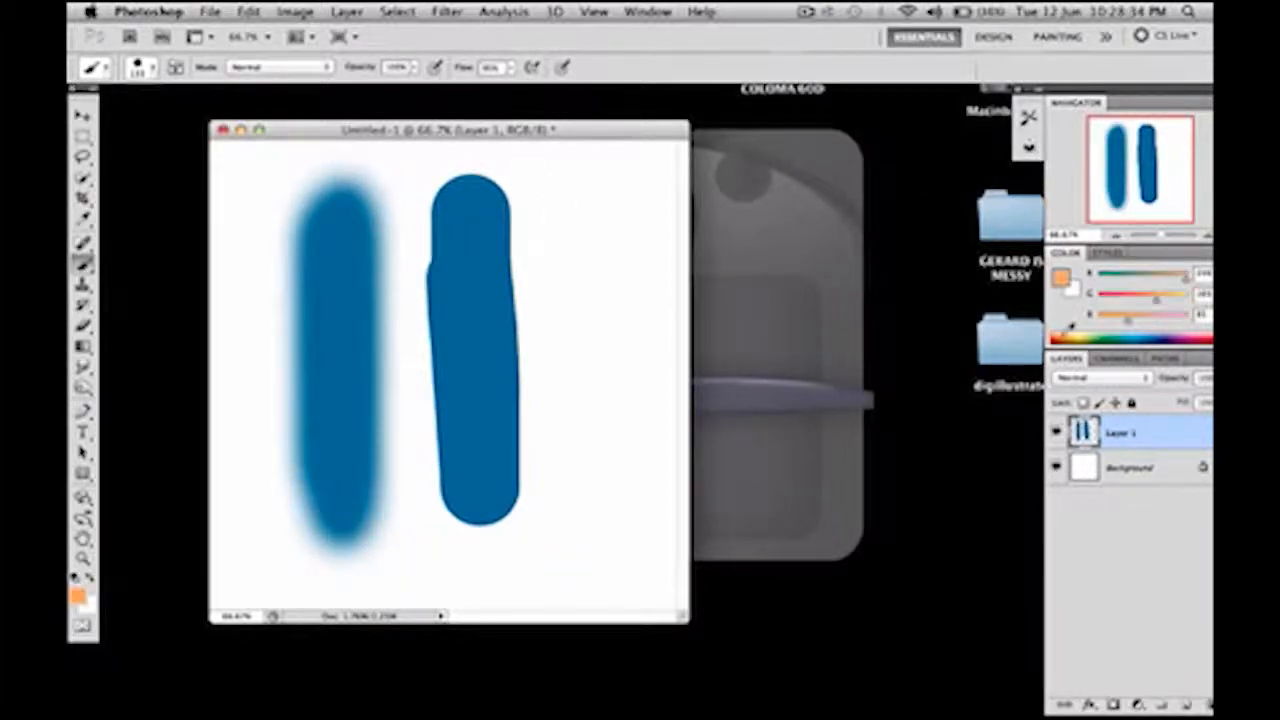
pyautogui.moveTo(503, 213); pyautogui.dragTo(536, 503)
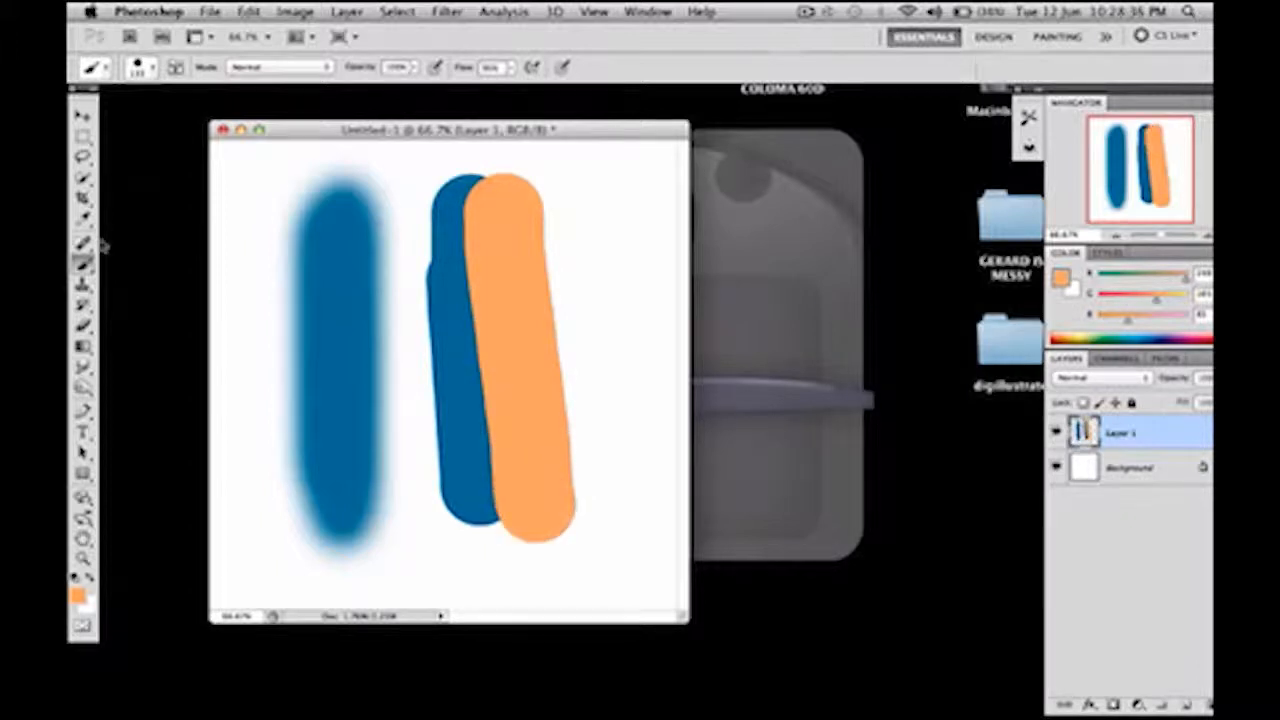
pyautogui.click(130, 68)
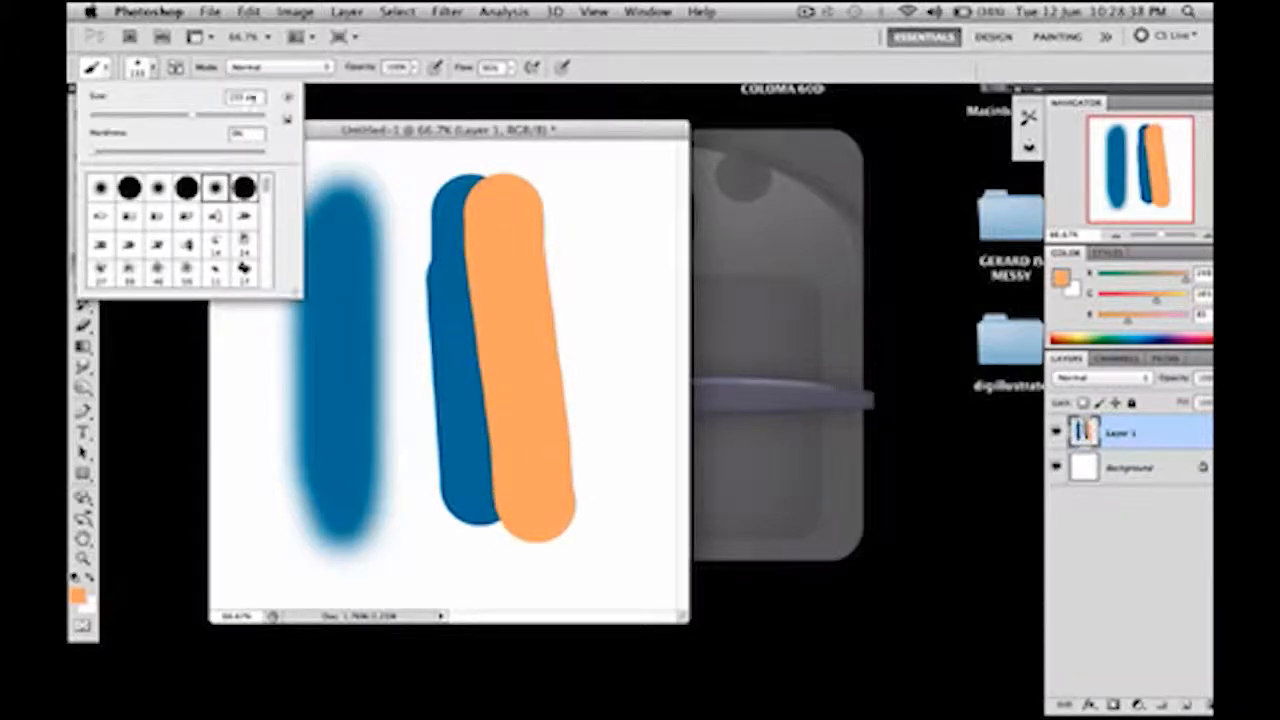
pyautogui.press('Return')
pyautogui.moveTo(282, 214)
pyautogui.mouseDown()
pyautogui.moveTo(286, 406)
pyautogui.moveTo(320, 545)
pyautogui.mouseUp()
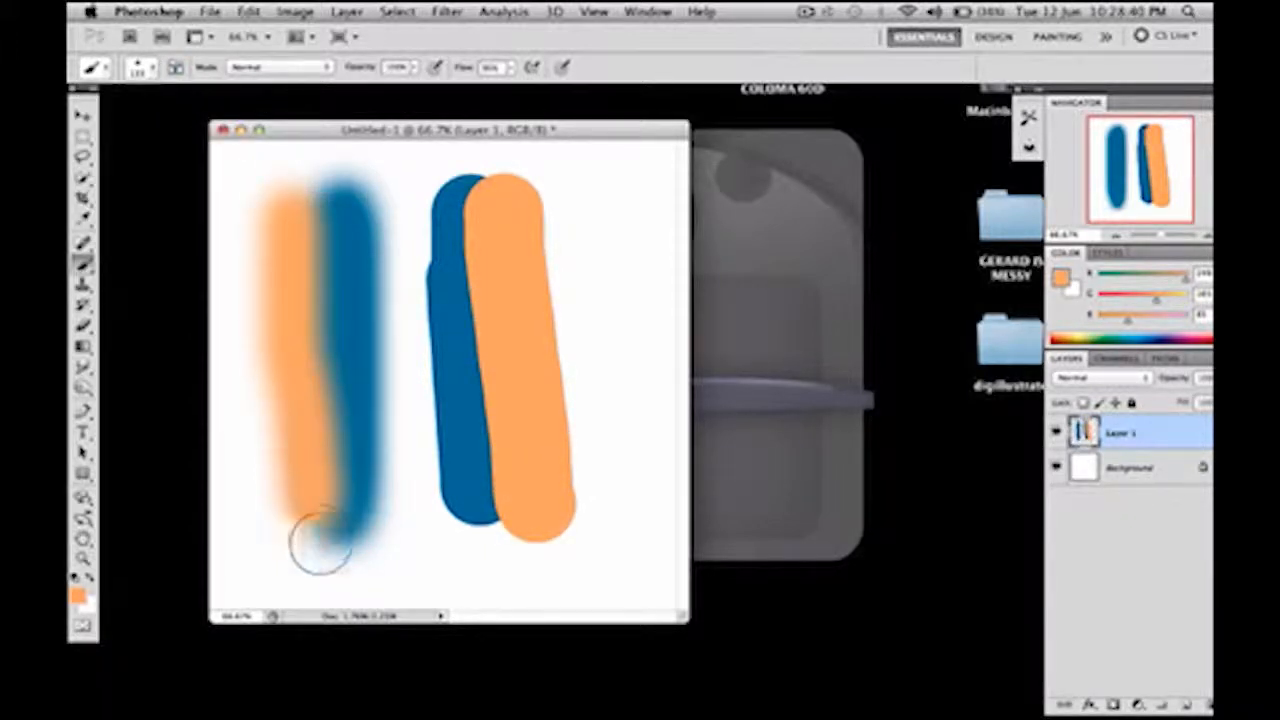
# Smudge the boundary between orange and blue on both the soft-edged and the hard-edged pair of strokes.
pyautogui.click(84, 368)
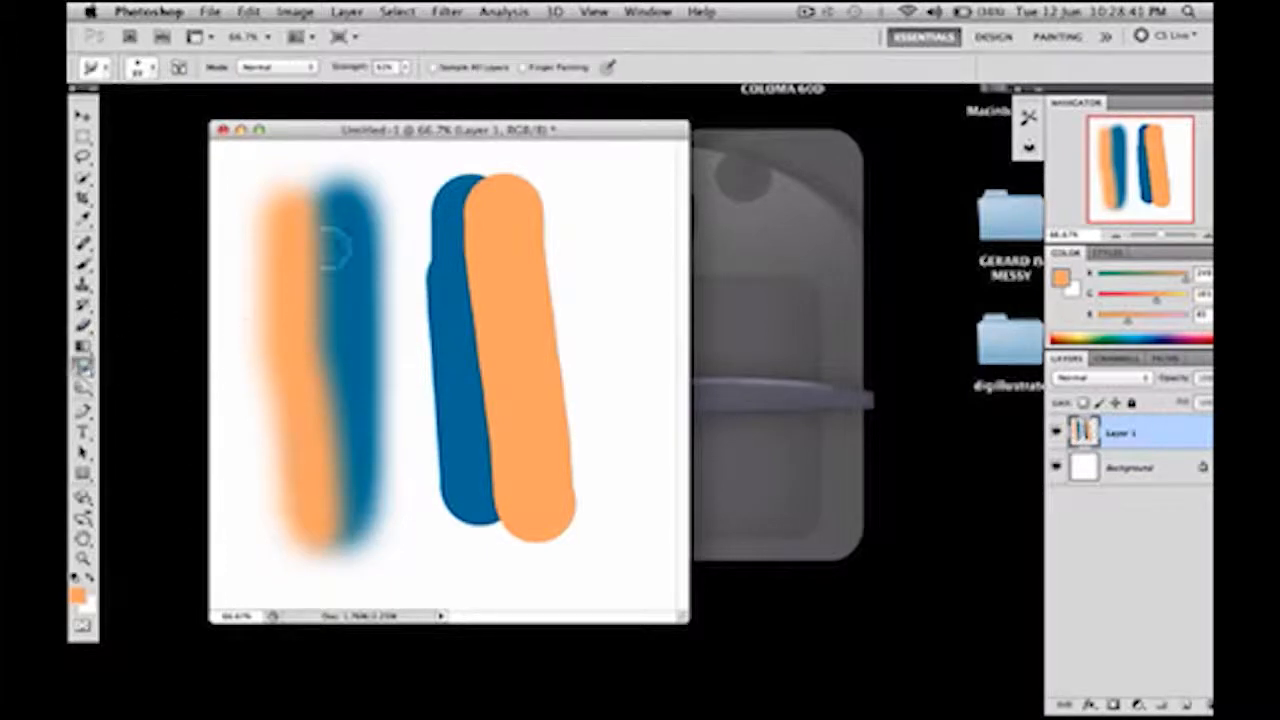
pyautogui.moveTo(330, 230); pyautogui.dragTo(314, 298)
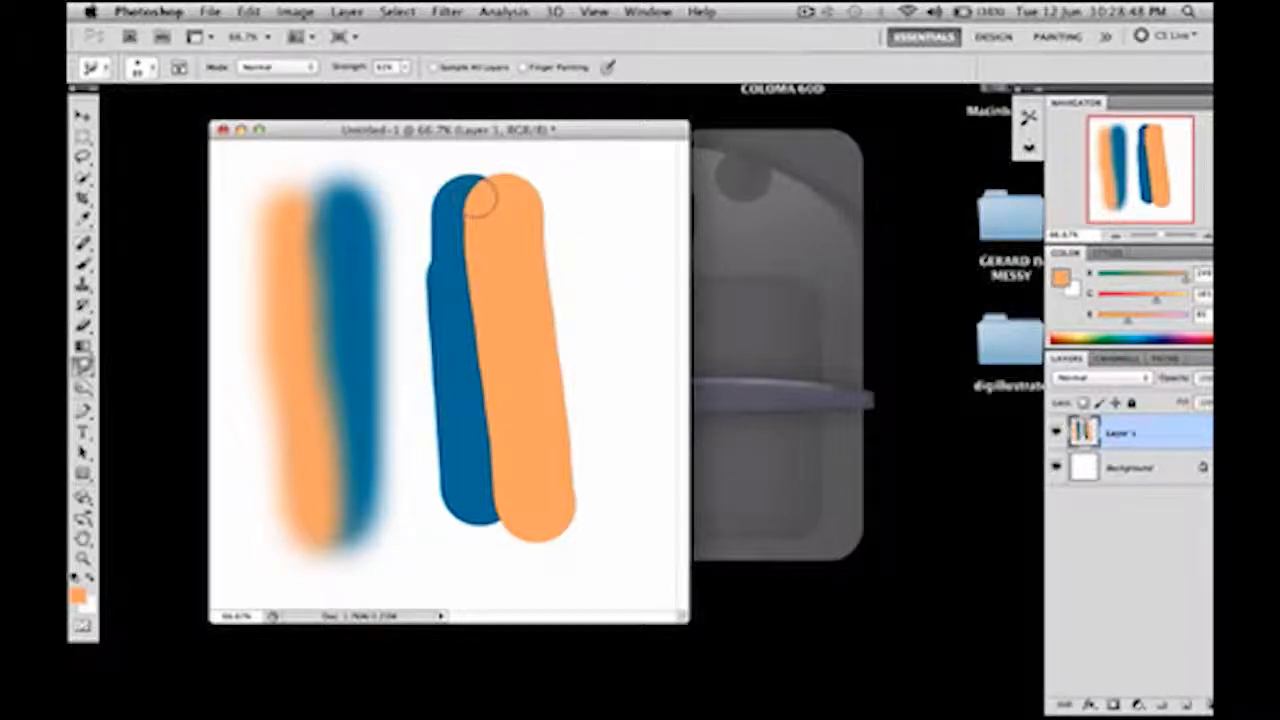
pyautogui.moveTo(476, 200)
pyautogui.mouseDown()
pyautogui.moveTo(466, 292)
pyautogui.moveTo(488, 462)
pyautogui.mouseUp()
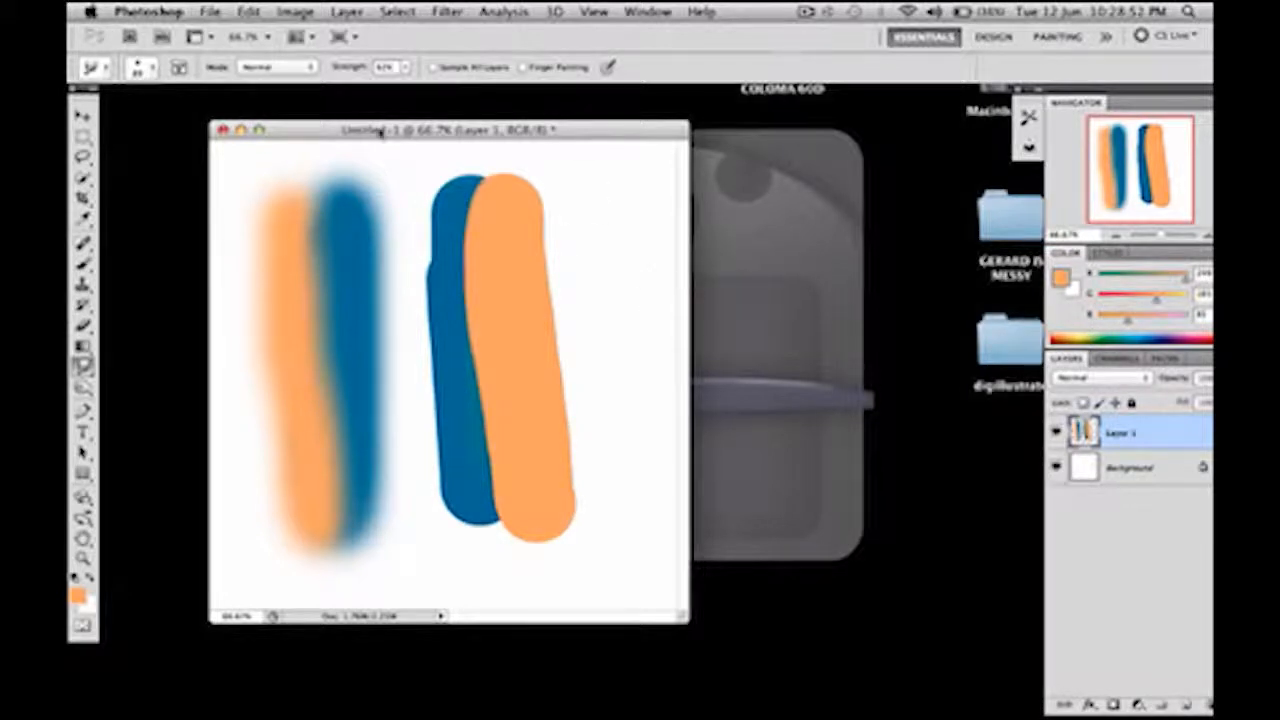
# Reduce the soft round brush size and paint a thin orange loop across the tops of the strokes.
pyautogui.click(82, 261)
pyautogui.click(148, 74)
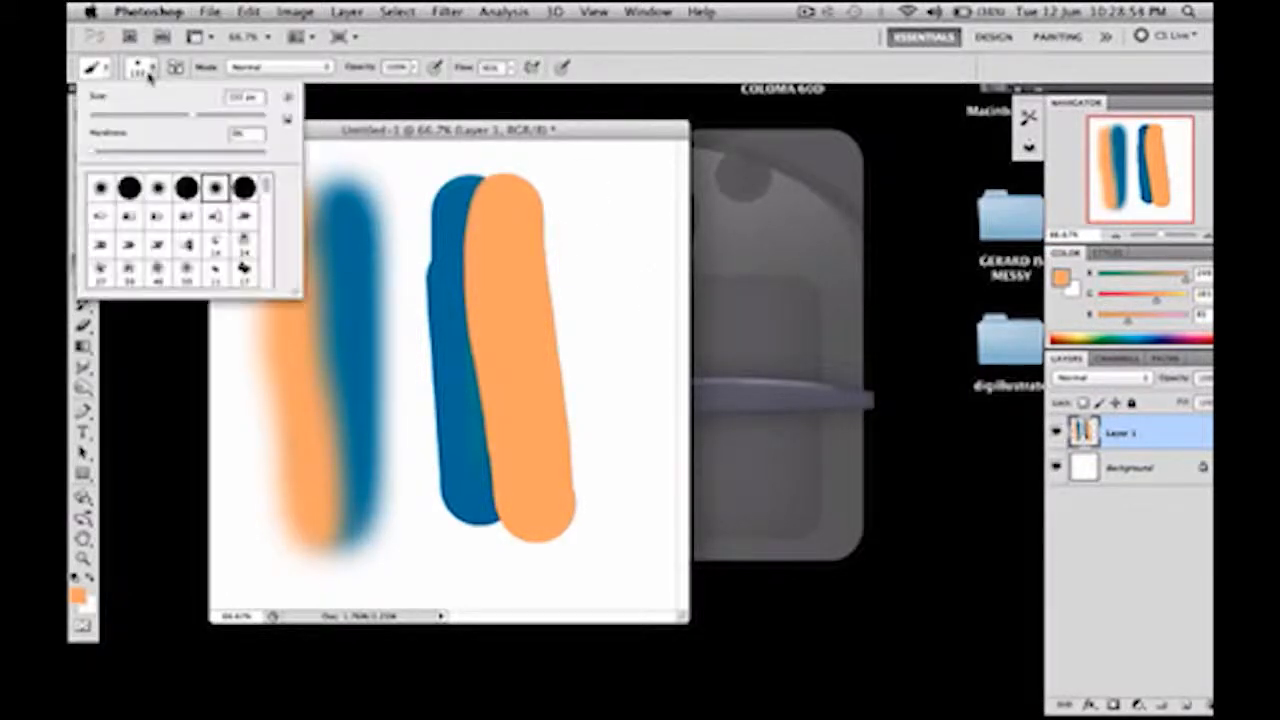
pyautogui.moveTo(121, 120); pyautogui.dragTo(97, 120)
pyautogui.click(380, 170)
pyautogui.moveTo(390, 168)
pyautogui.mouseDown()
pyautogui.moveTo(372, 272)
pyautogui.moveTo(487, 301)
pyautogui.mouseUp()
pyautogui.moveTo(478, 180)
pyautogui.mouseDown()
pyautogui.moveTo(410, 158)
pyautogui.moveTo(384, 172)
pyautogui.mouseUp()
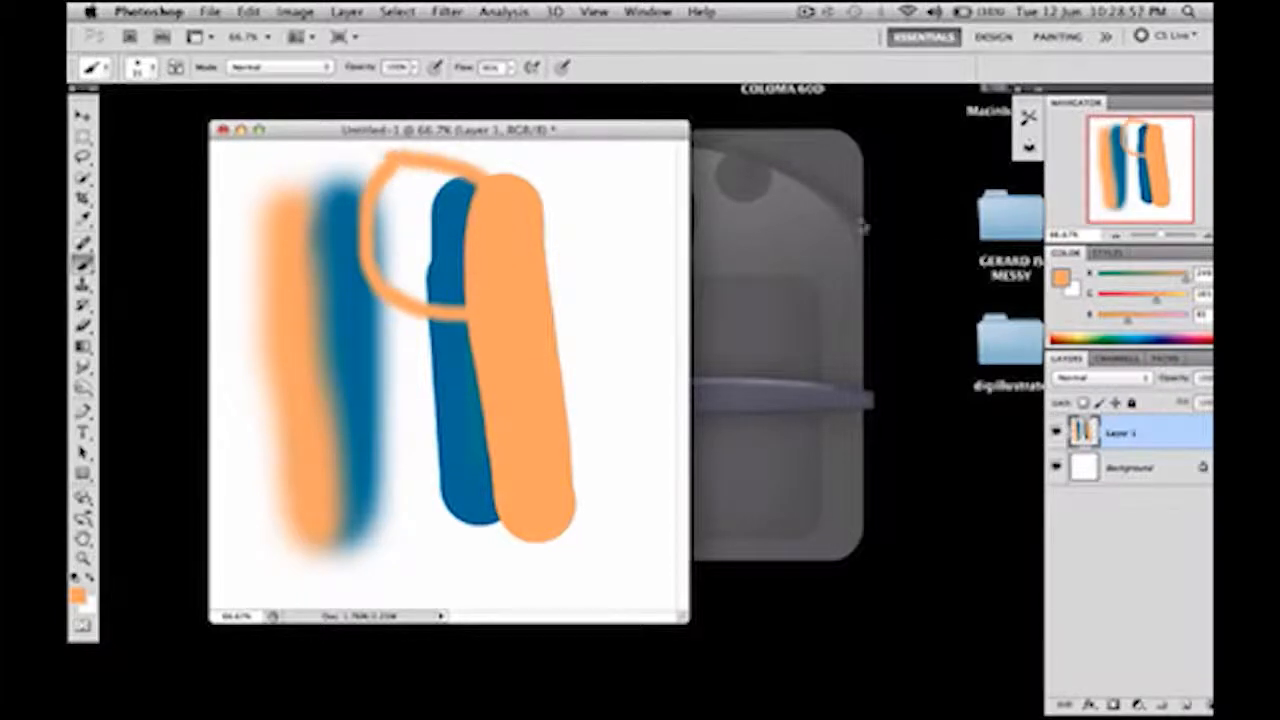
# Clear away the blue and orange strokes, leaving one empty layer above the background.
pyautogui.click(1188, 337)
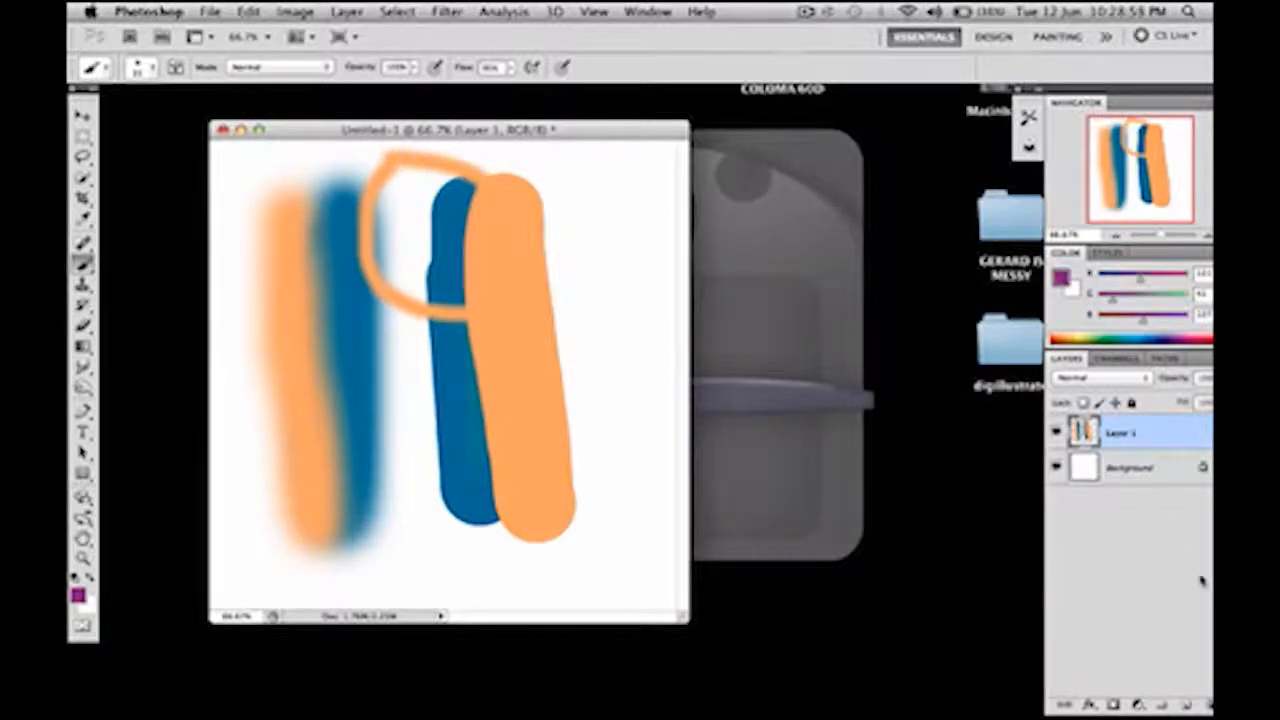
pyautogui.click(1184, 705)
pyautogui.click(1162, 705)
# Draw a black smiley face with a round outline, two eyes and a mouth, and add an empty layer beneath it.
pyautogui.press('d')
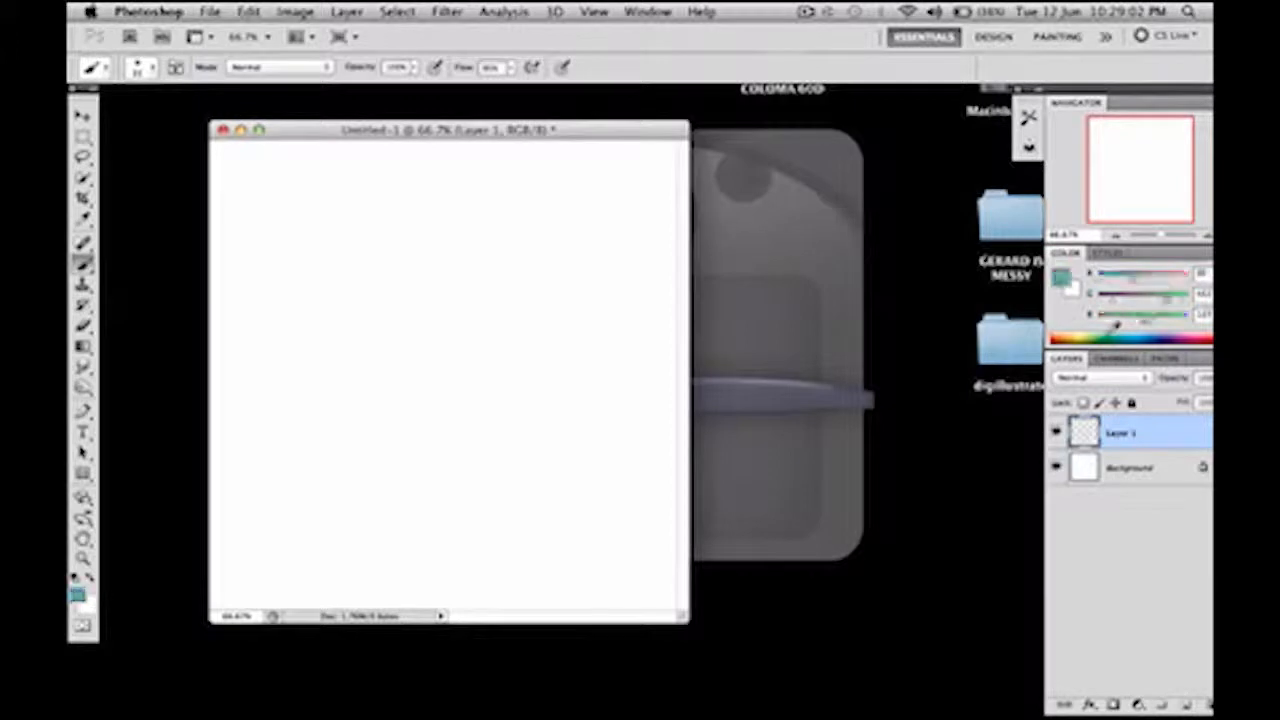
pyautogui.moveTo(443, 209)
pyautogui.mouseDown()
pyautogui.moveTo(547, 335)
pyautogui.moveTo(474, 206)
pyautogui.moveTo(443, 204)
pyautogui.mouseUp()
pyautogui.moveTo(423, 268)
pyautogui.mouseDown()
pyautogui.moveTo(423, 322)
pyautogui.moveTo(455, 326)
pyautogui.mouseUp()
pyautogui.moveTo(378, 362); pyautogui.dragTo(494, 374)
pyautogui.click(1183, 706)
pyautogui.moveTo(1132, 444); pyautogui.dragTo(1130, 489)
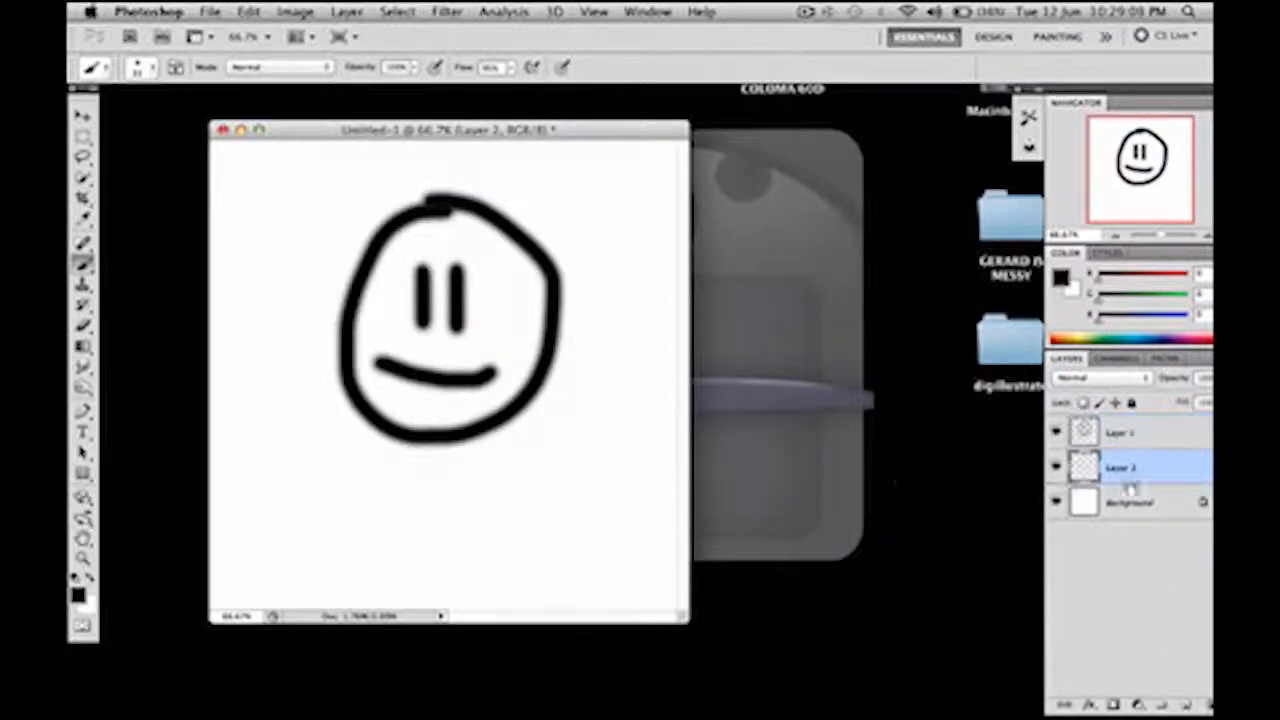
# Fill the smiley's face with yellow on the lower layer using a larger hard round brush.
pyautogui.click(142, 68)
pyautogui.click(244, 187)
pyautogui.click(215, 187)
pyautogui.click(244, 187)
pyautogui.moveTo(174, 112); pyautogui.dragTo(178, 113)
pyautogui.moveTo(500, 314); pyautogui.dragTo(480, 345)
pyautogui.press('super+z')
pyautogui.press('x')
pyautogui.click(1080, 338)
pyautogui.moveTo(410, 340)
pyautogui.mouseDown()
pyautogui.moveTo(437, 309)
pyautogui.moveTo(439, 372)
pyautogui.moveTo(487, 285)
pyautogui.moveTo(455, 318)
pyautogui.moveTo(489, 290)
pyautogui.moveTo(445, 325)
pyautogui.moveTo(479, 258)
pyautogui.moveTo(439, 228)
pyautogui.moveTo(393, 243)
pyautogui.moveTo(375, 285)
pyautogui.moveTo(375, 375)
pyautogui.moveTo(409, 420)
pyautogui.moveTo(547, 285)
pyautogui.moveTo(427, 388)
pyautogui.moveTo(478, 305)
pyautogui.mouseUp()
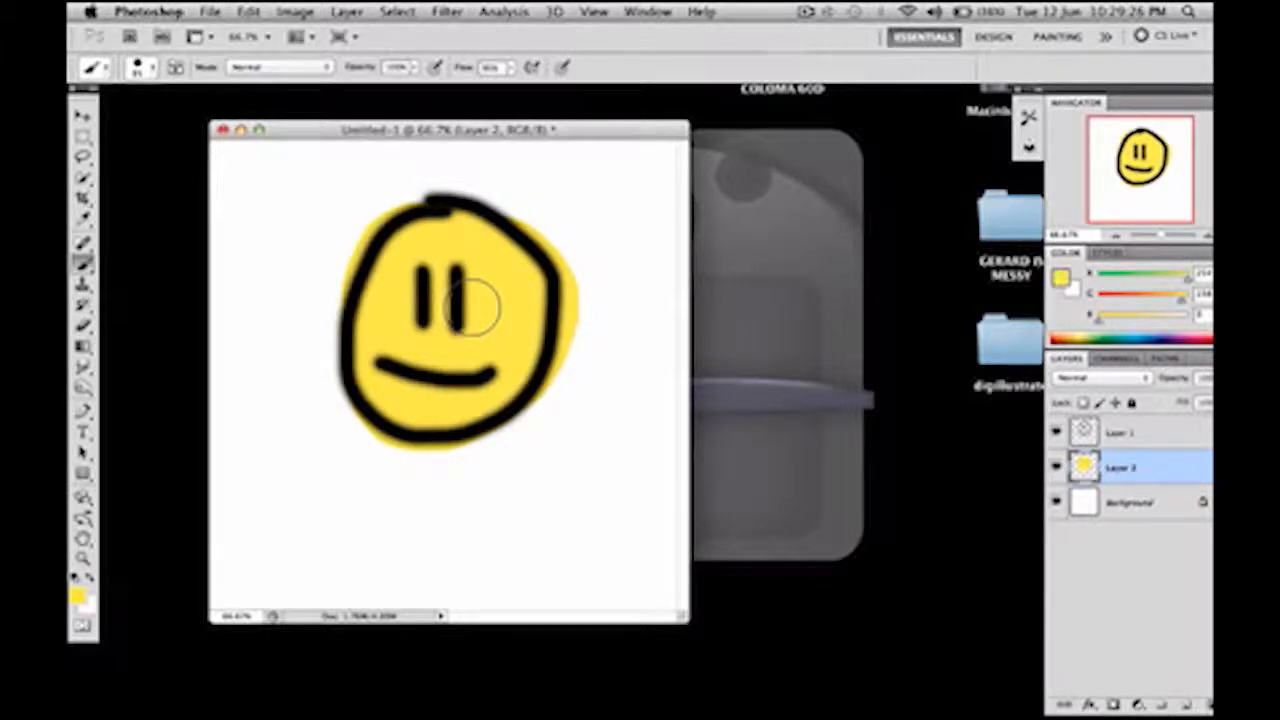
# Try the bristle brush presets and paint loose yellow strokes beside and below the smiley.
pyautogui.click(160, 10)
pyautogui.click(162, 10)
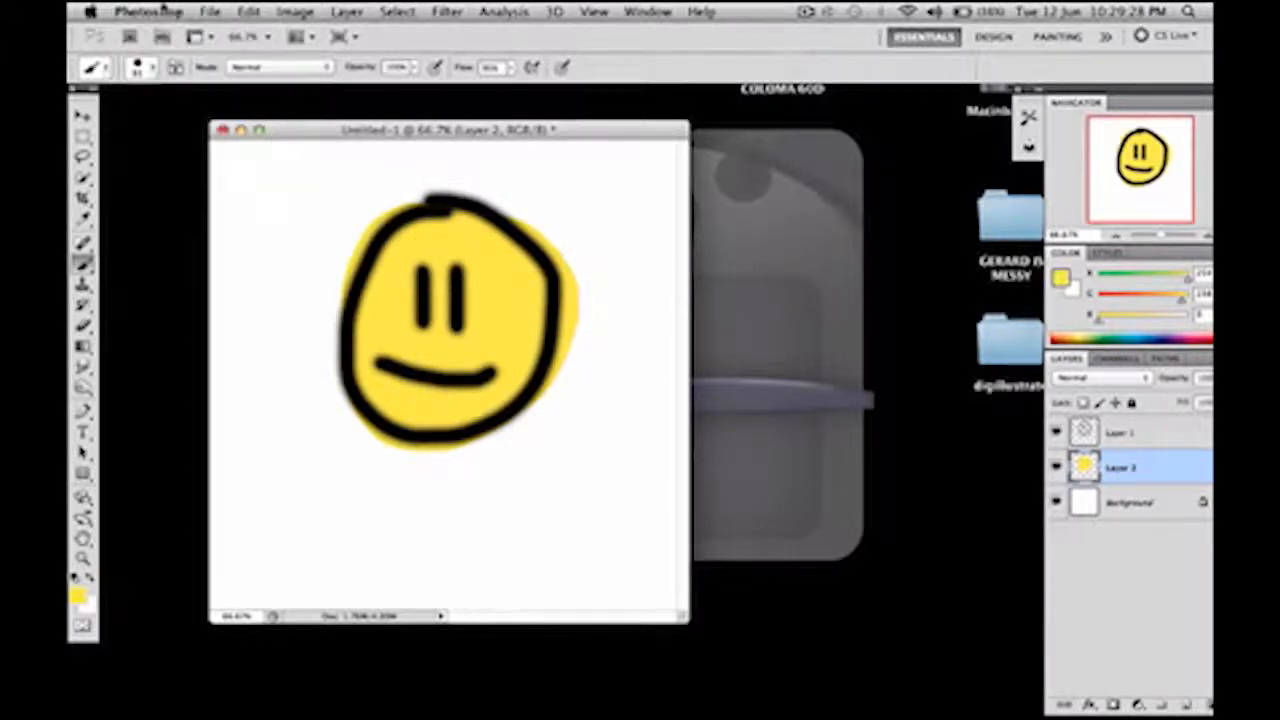
pyautogui.click(143, 70)
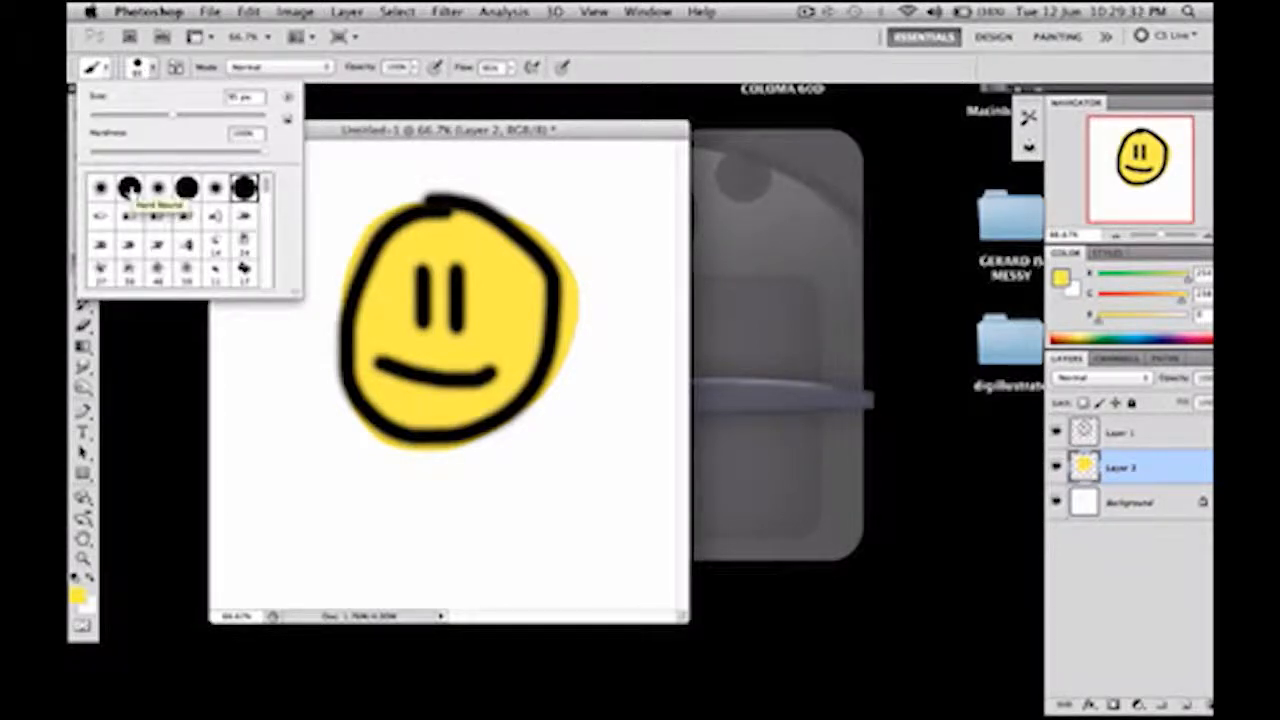
pyautogui.click(129, 216)
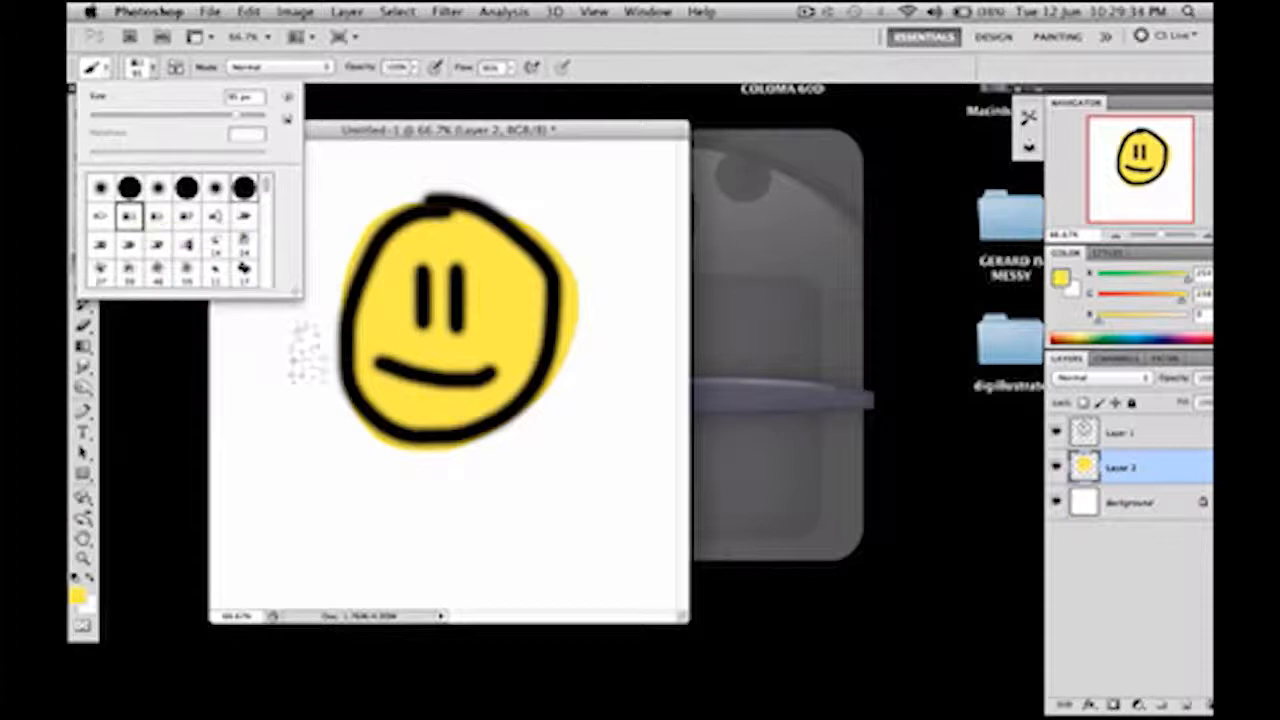
pyautogui.click(100, 216)
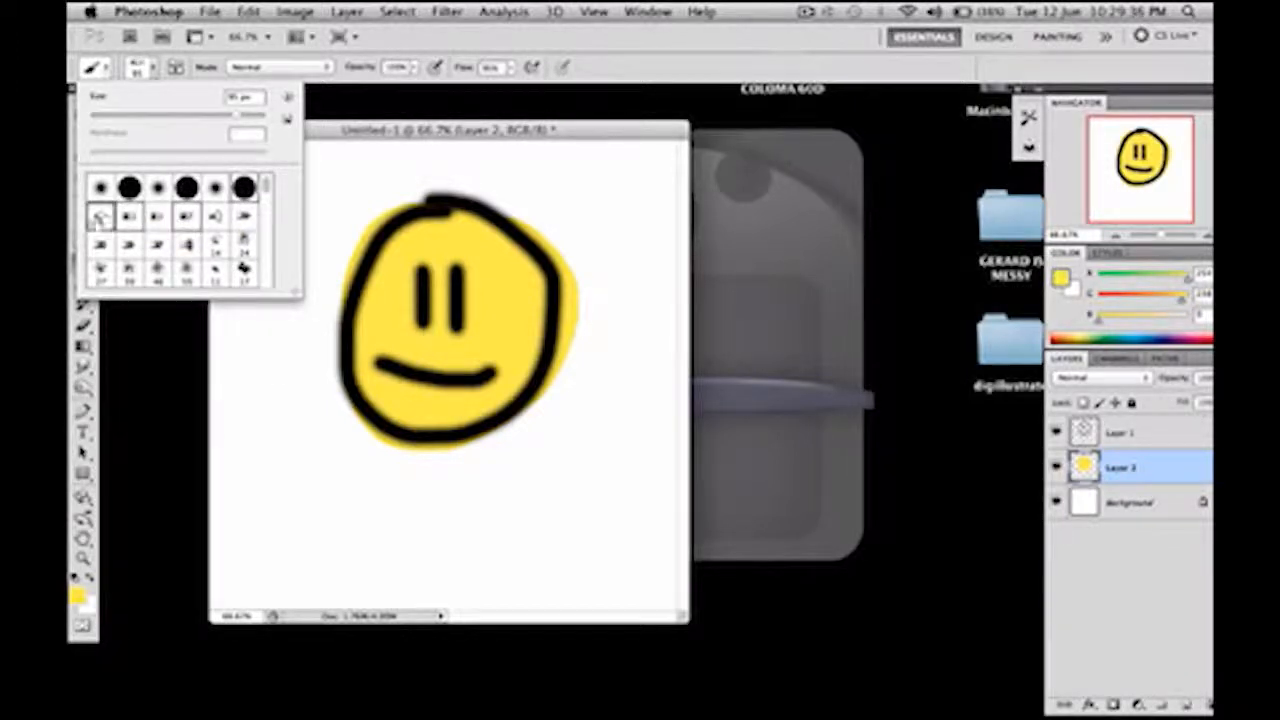
pyautogui.click(288, 402)
pyautogui.moveTo(286, 408)
pyautogui.mouseDown()
pyautogui.moveTo(303, 467)
pyautogui.moveTo(262, 228)
pyautogui.mouseUp()
pyautogui.moveTo(283, 185)
pyautogui.mouseDown()
pyautogui.moveTo(220, 180)
pyautogui.moveTo(240, 160)
pyautogui.moveTo(291, 211)
pyautogui.mouseUp()
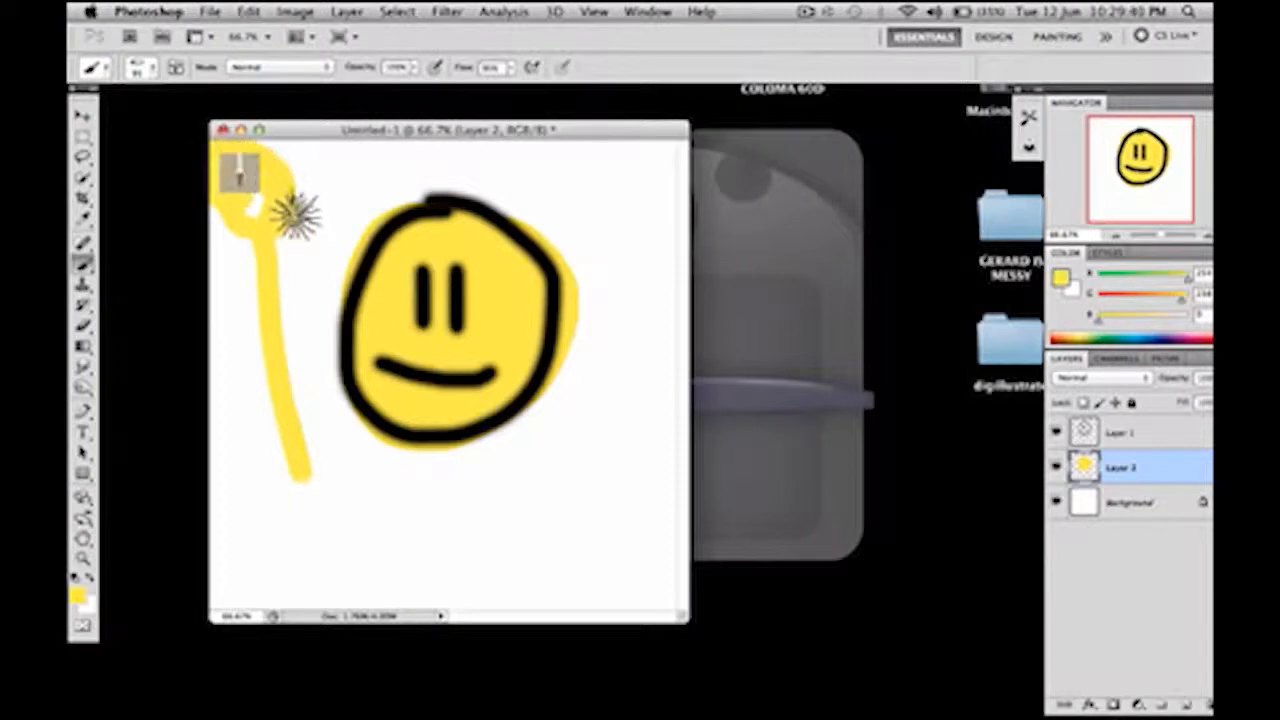
pyautogui.moveTo(366, 514)
pyautogui.mouseDown()
pyautogui.moveTo(549, 495)
pyautogui.moveTo(364, 493)
pyautogui.moveTo(338, 505)
pyautogui.moveTo(595, 528)
pyautogui.moveTo(508, 538)
pyautogui.moveTo(333, 522)
pyautogui.mouseUp()
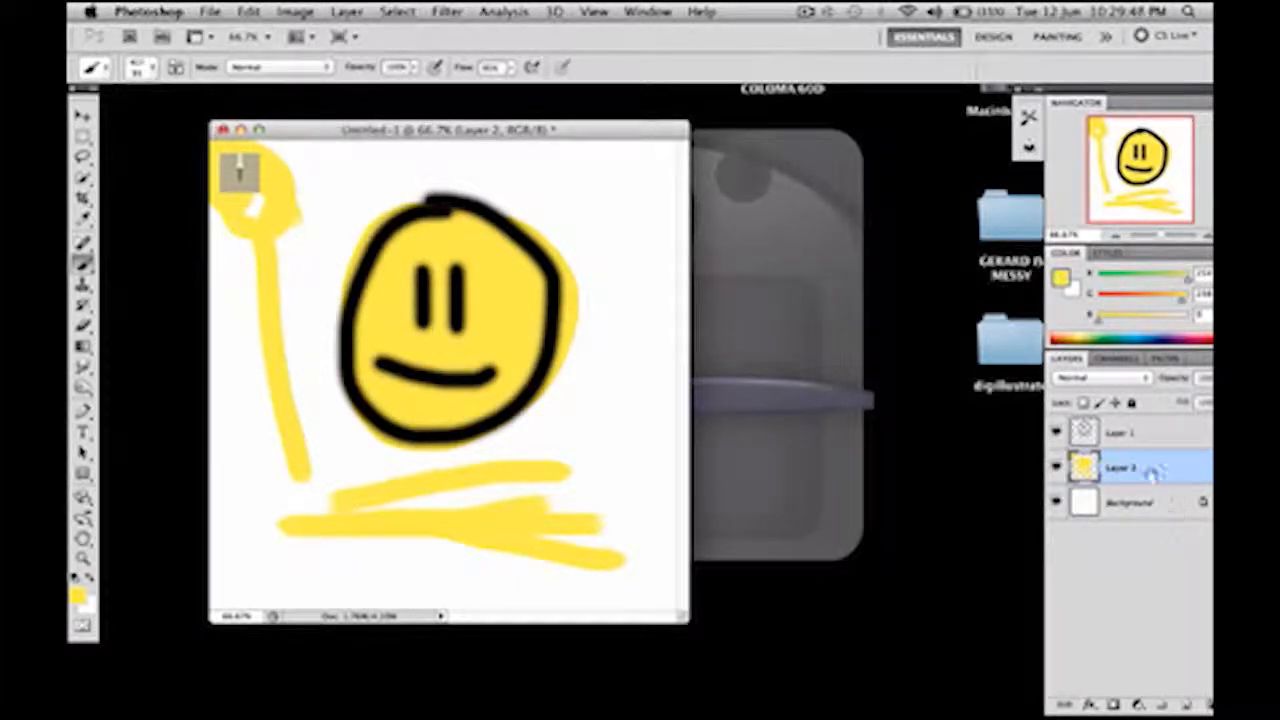
# Delete the yellow layer, and set up a soft round brush with 100% flow and a lowered opacity.
pyautogui.press('Delete')
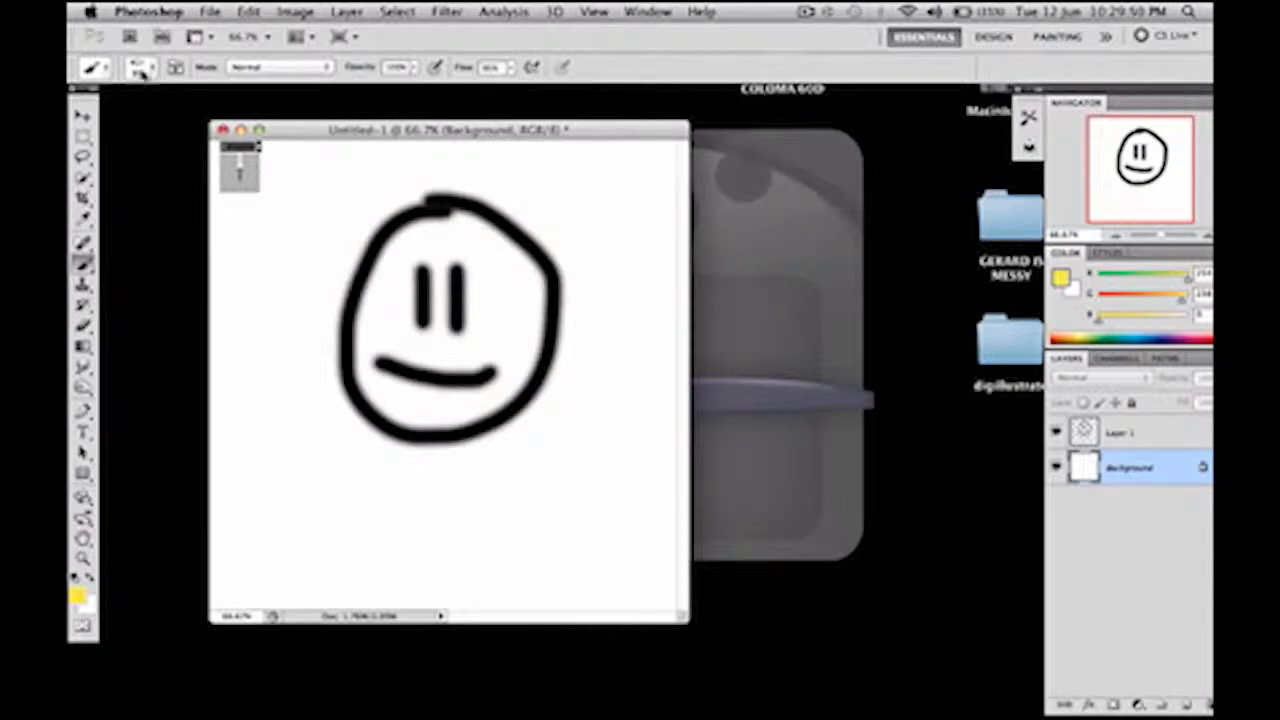
pyautogui.click(140, 68)
pyautogui.click(352, 76)
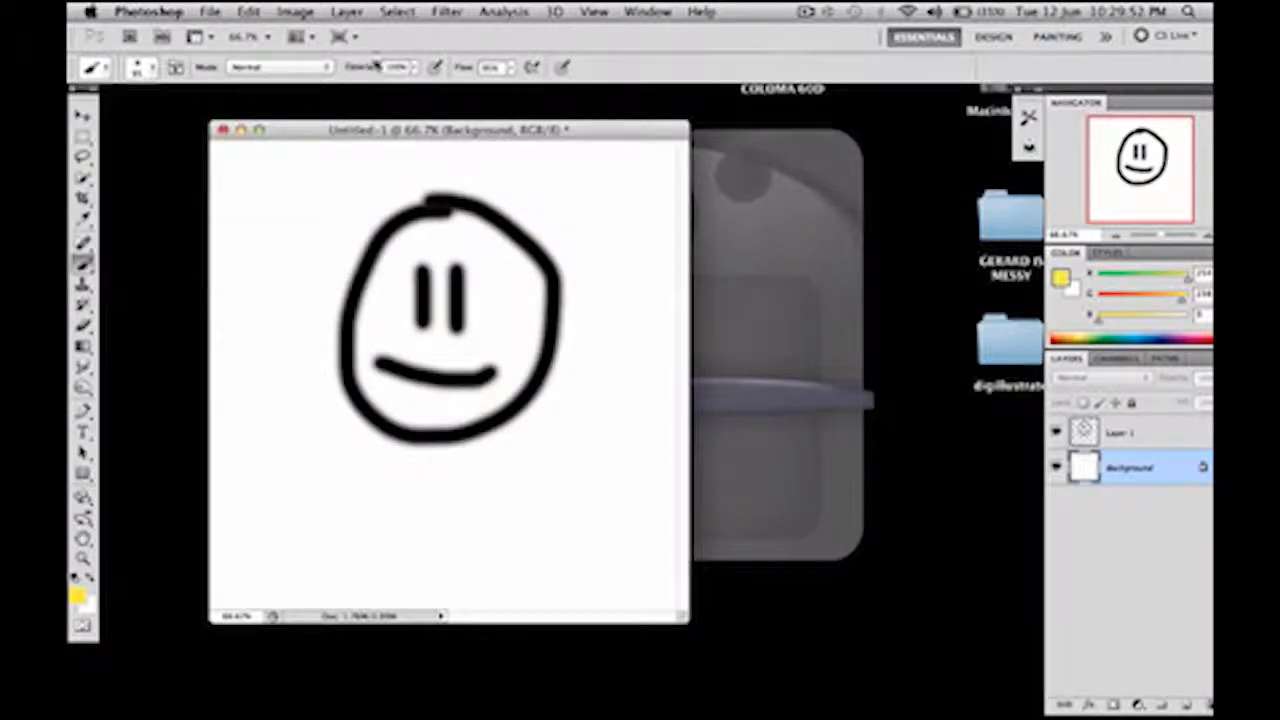
pyautogui.moveTo(475, 65); pyautogui.dragTo(505, 66)
pyautogui.click(362, 68)
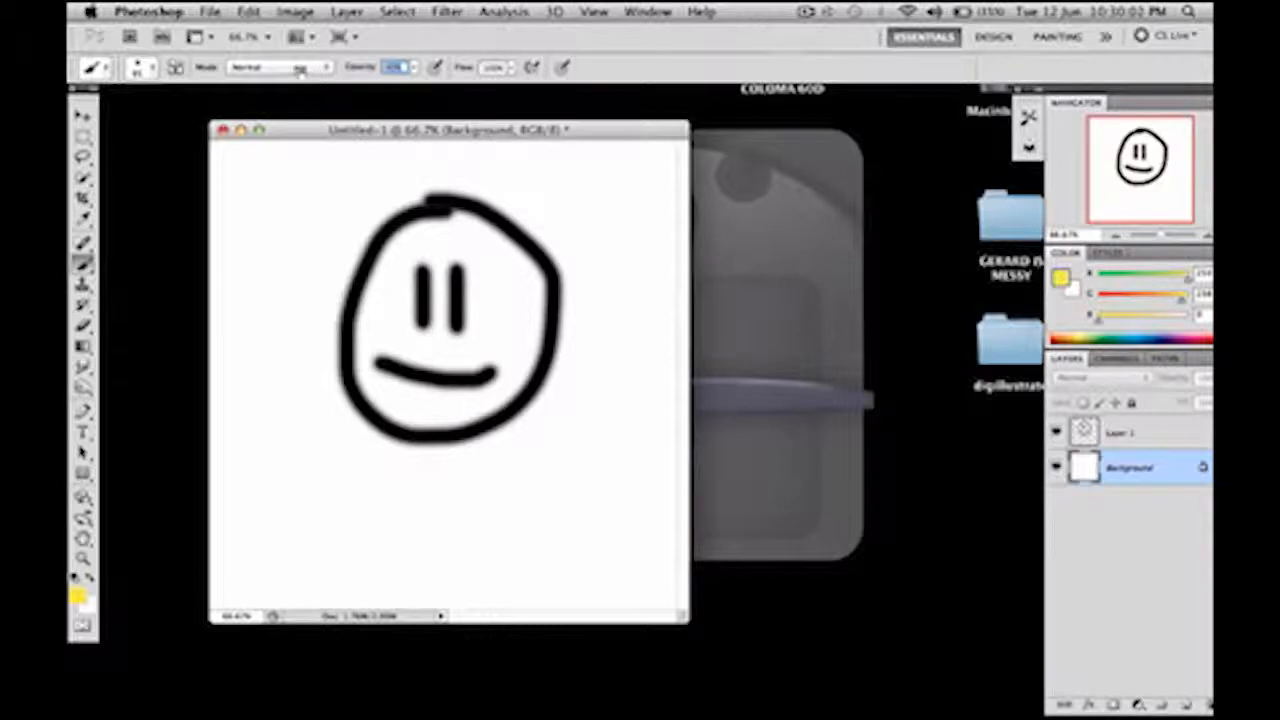
# Reduce the brush size, try a vertical yellow stroke beside the smiley and undo it.
pyautogui.click(140, 67)
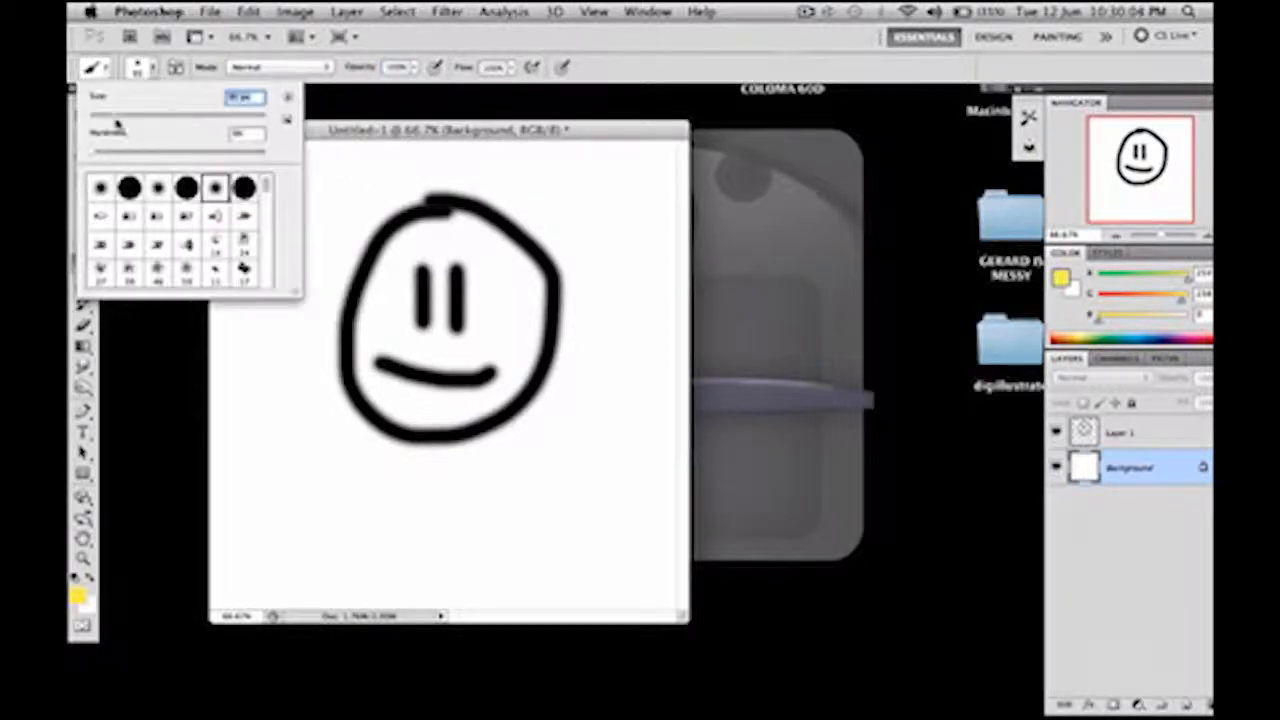
pyautogui.click(141, 67)
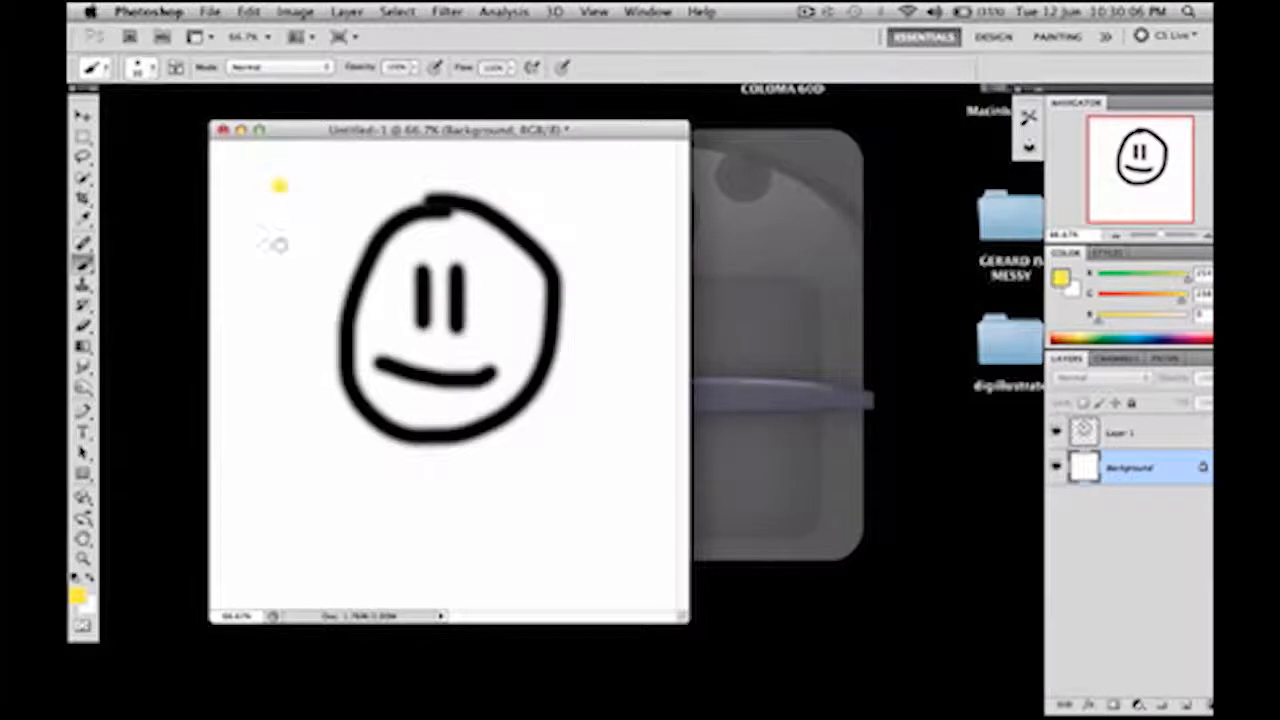
pyautogui.moveTo(279, 188); pyautogui.dragTo(289, 528)
pyautogui.press('super+z')
# Switch to black and paint two long vertical lines beside the smiley, one at full opacity and one at lowered opacity.
pyautogui.click(1090, 344)
pyautogui.click(1090, 341)
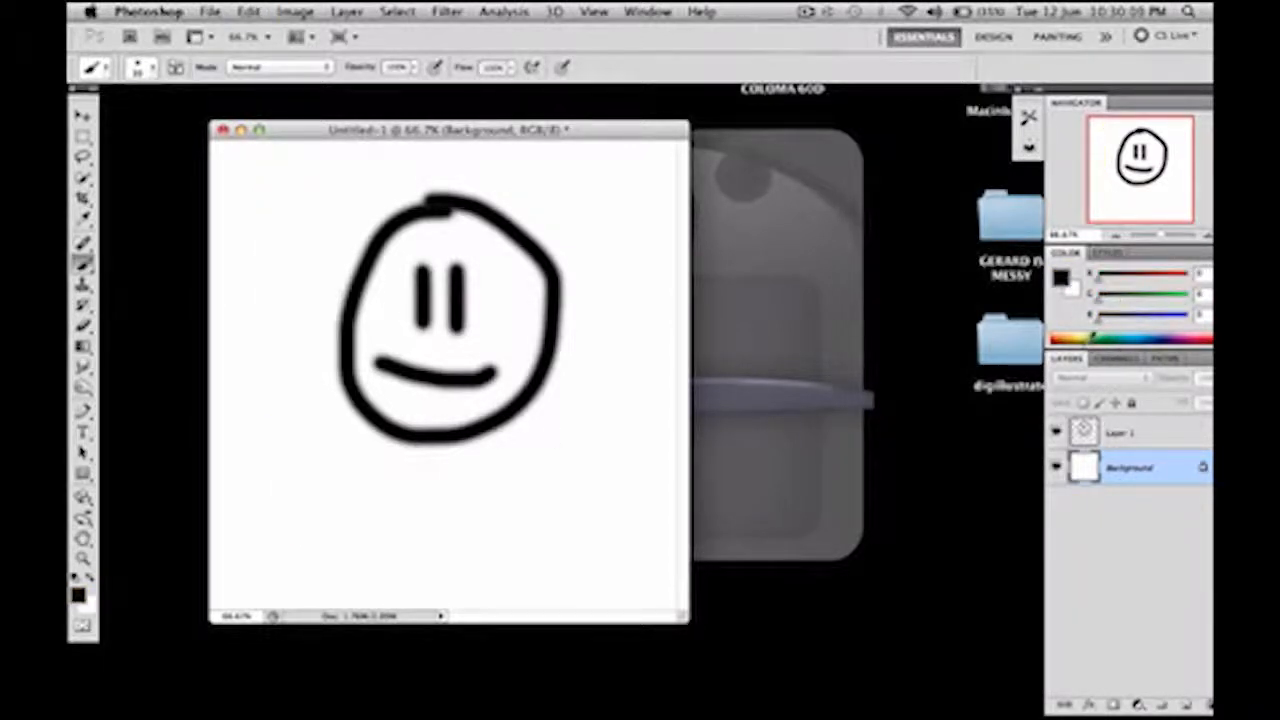
pyautogui.moveTo(632, 197); pyautogui.dragTo(641, 546)
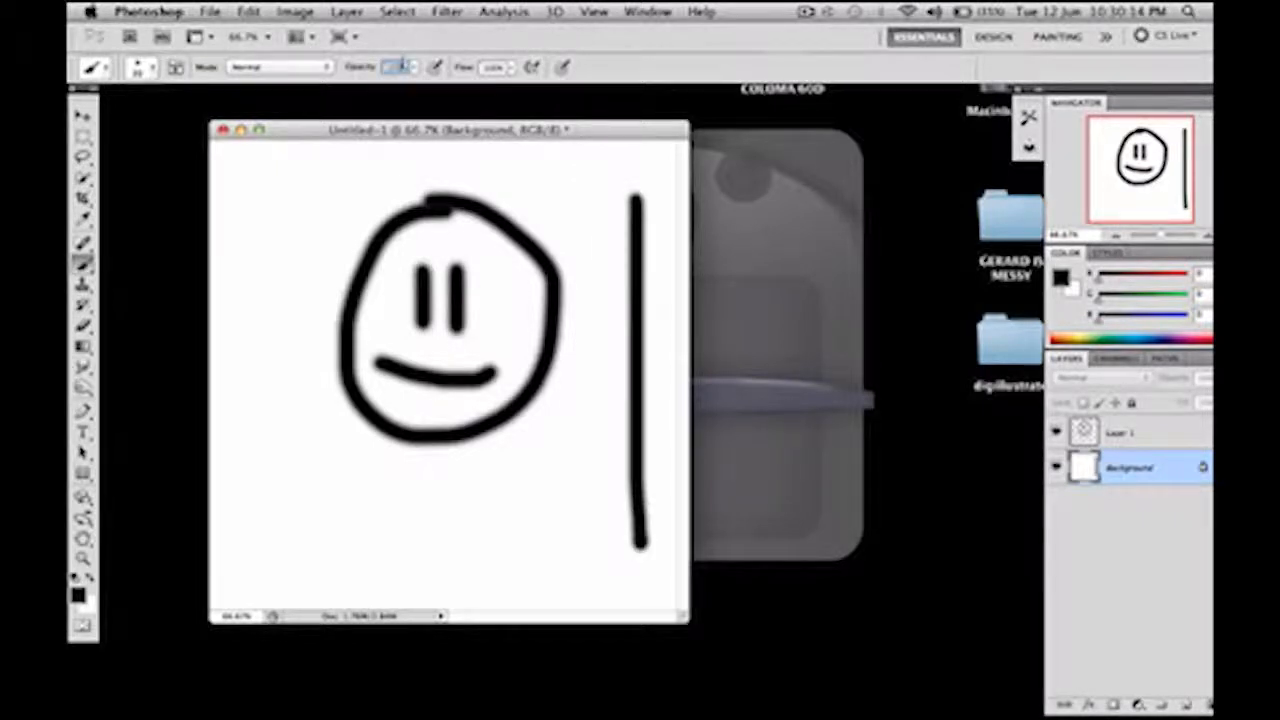
pyautogui.press('Return')
pyautogui.moveTo(590, 198); pyautogui.dragTo(598, 558)
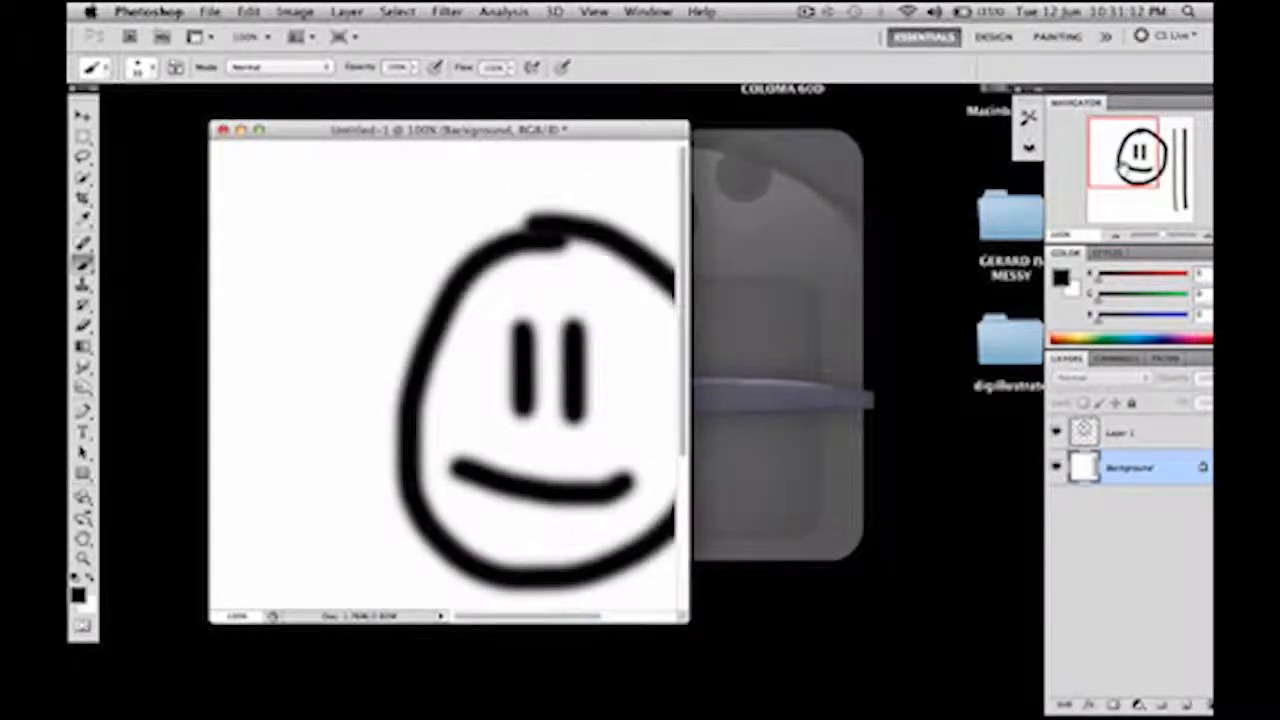
# Shift the zoomed canvas view with the Navigator and pick light blue as the foreground colour from the colour spectrum.
pyautogui.moveTo(1122, 170); pyautogui.dragTo(1163, 238)
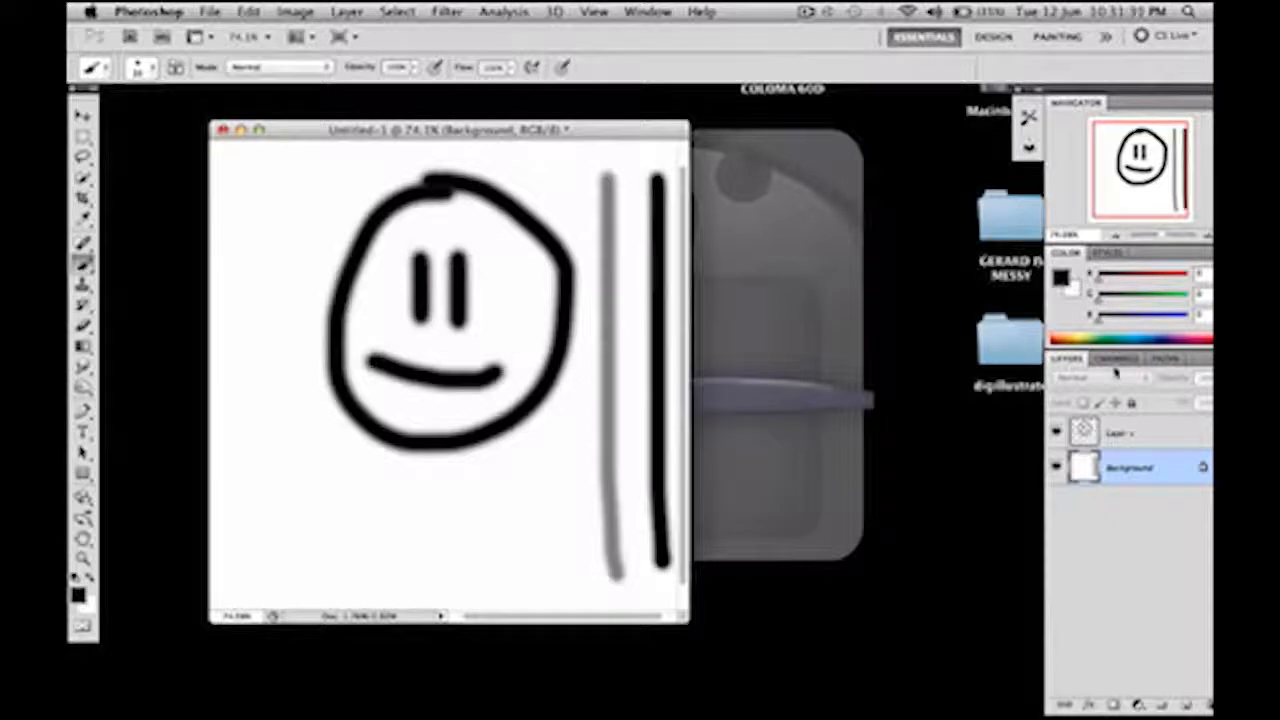
pyautogui.click(1110, 330)
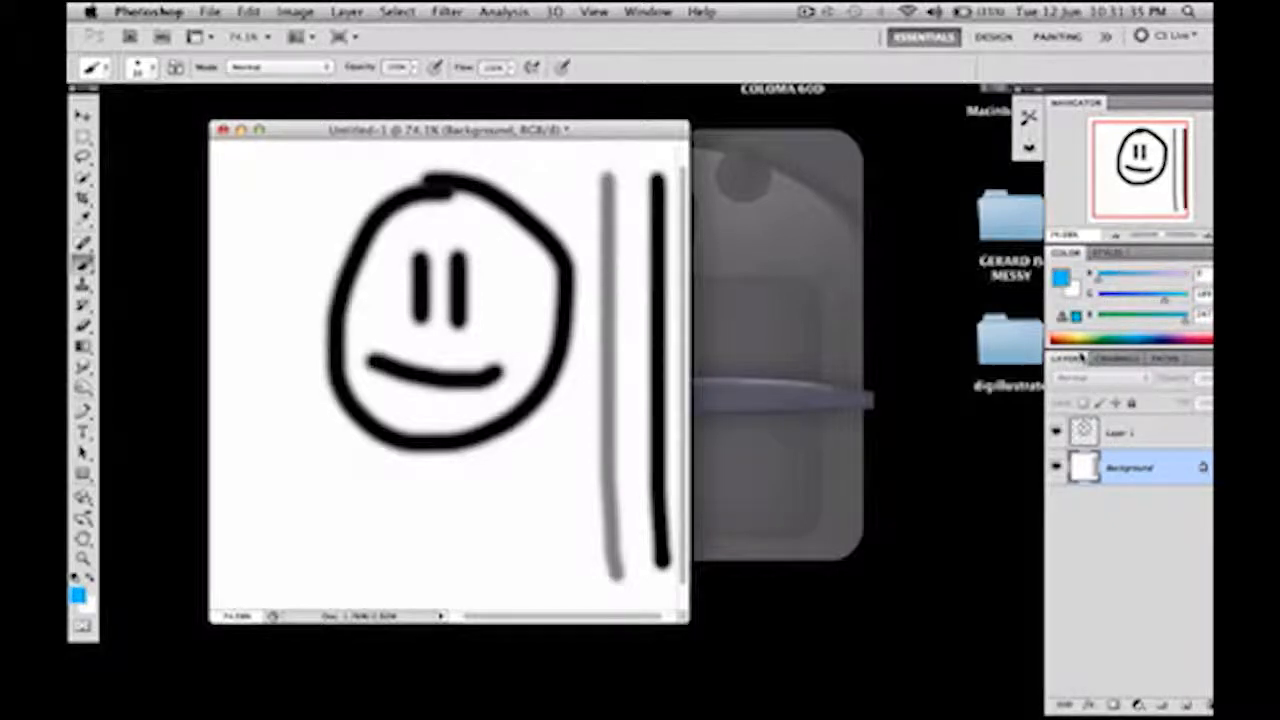
pyautogui.moveTo(1096, 329)
pyautogui.mouseDown()
pyautogui.moveTo(1136, 320)
pyautogui.moveTo(1085, 335)
pyautogui.mouseUp()
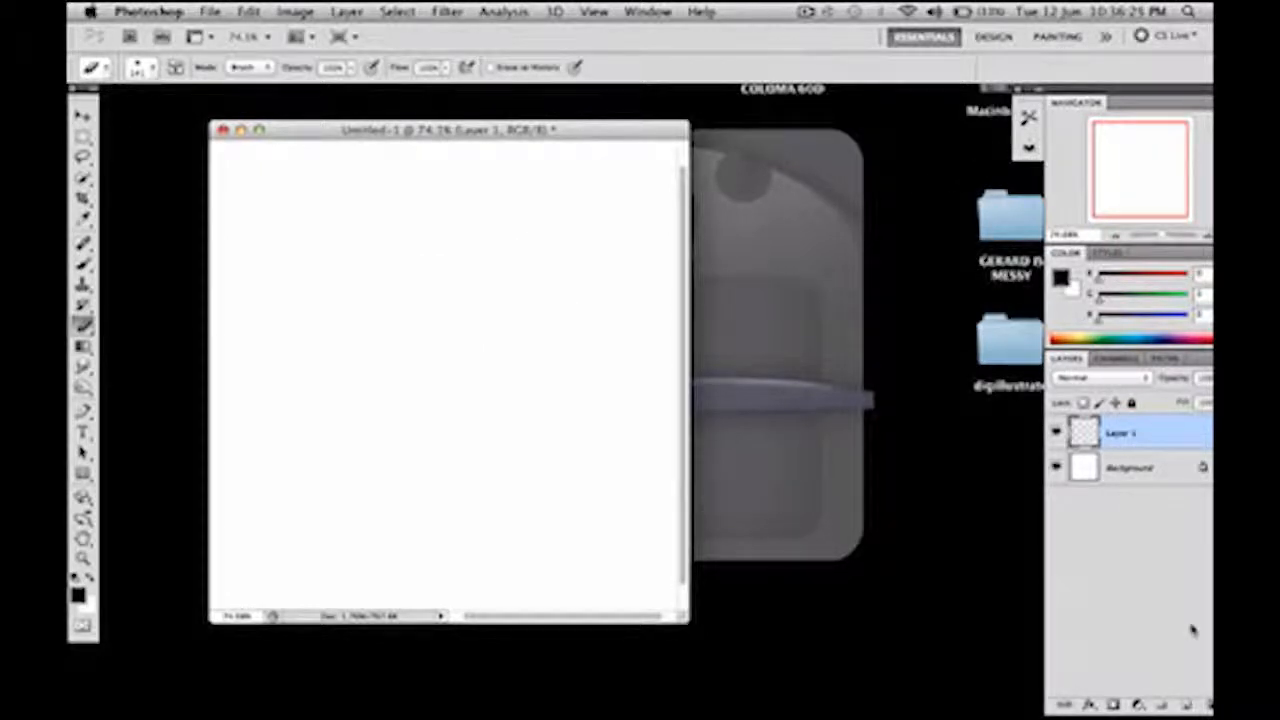
# Replace Layer 1 with a fresh empty layer and draw two thin black eyes and a mouth on it with a small brush.
pyautogui.press('Delete')
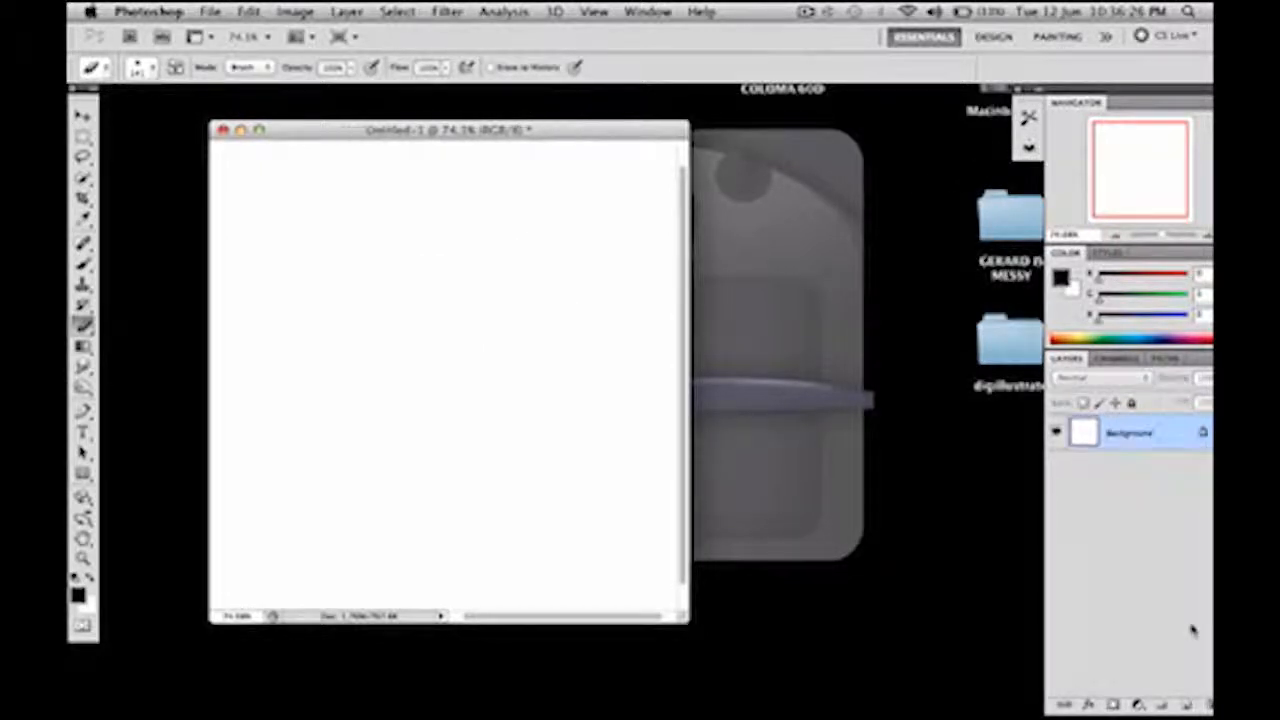
pyautogui.click(1187, 706)
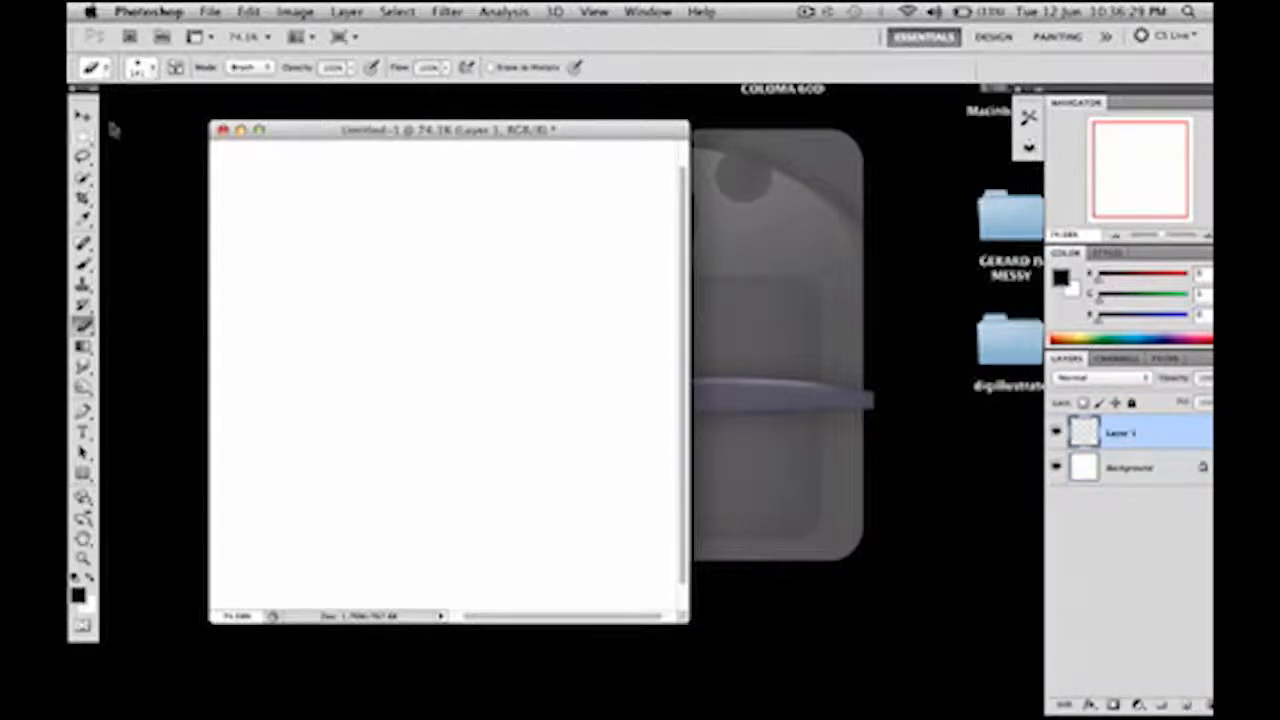
pyautogui.click(84, 260)
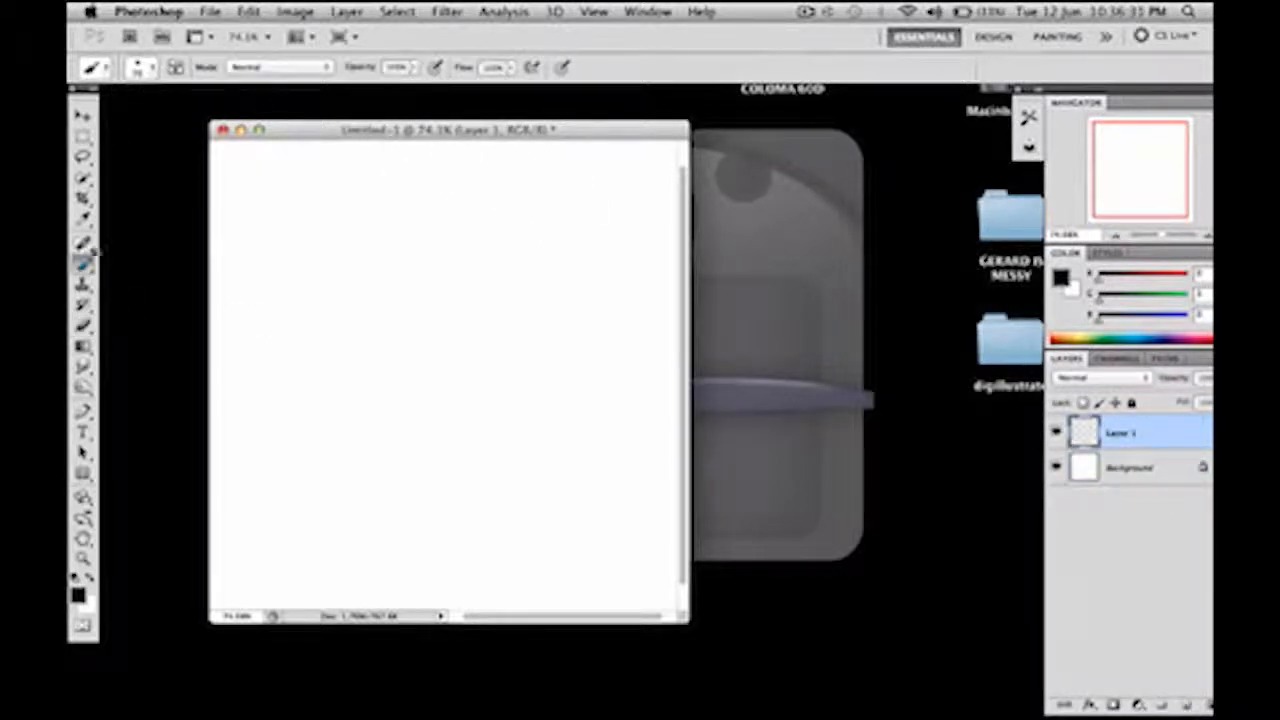
pyautogui.click(140, 67)
pyautogui.click(140, 67)
pyautogui.moveTo(340, 248); pyautogui.dragTo(340, 322)
pyautogui.moveTo(339, 431); pyautogui.dragTo(340, 434)
pyautogui.moveTo(469, 257); pyautogui.dragTo(469, 434)
pyautogui.moveTo(291, 443)
pyautogui.mouseDown()
pyautogui.moveTo(527, 490)
pyautogui.moveTo(566, 424)
pyautogui.mouseUp()
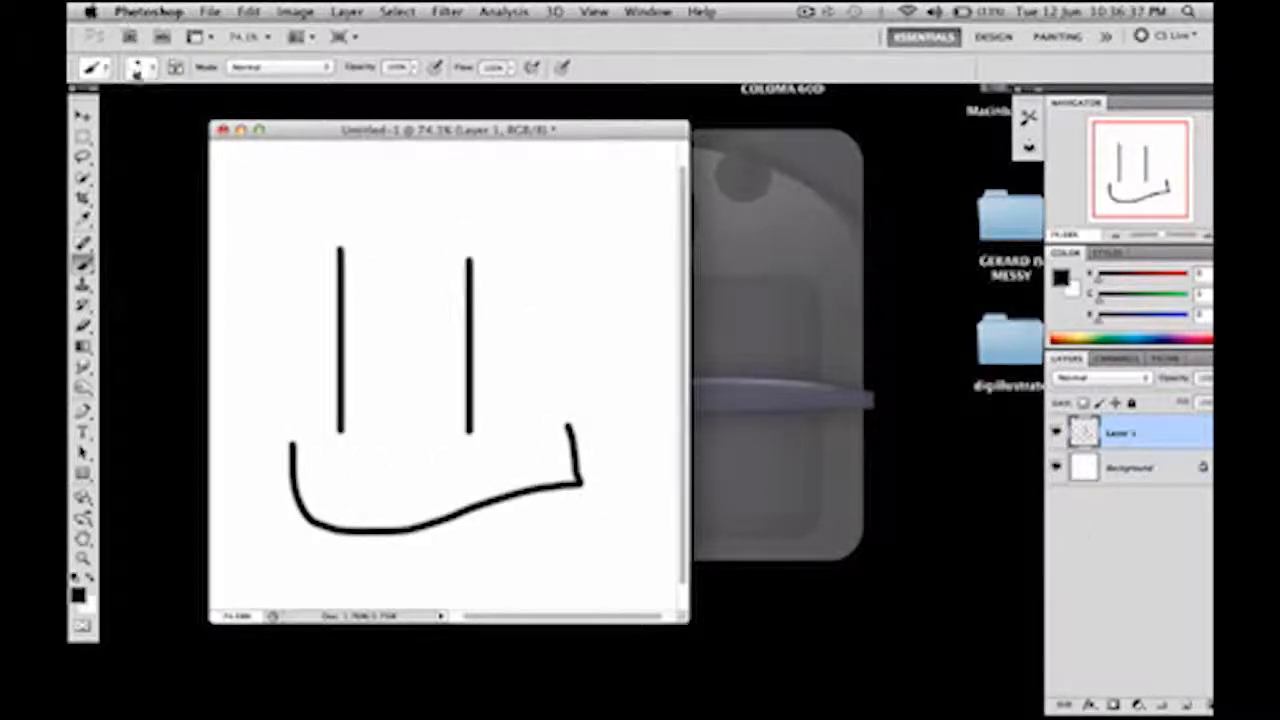
# Enlarge the brush, choose a hard round preset, and paint a thick black hat and face outline around the eyes on the same layer.
pyautogui.click(140, 68)
pyautogui.moveTo(157, 118); pyautogui.dragTo(153, 116)
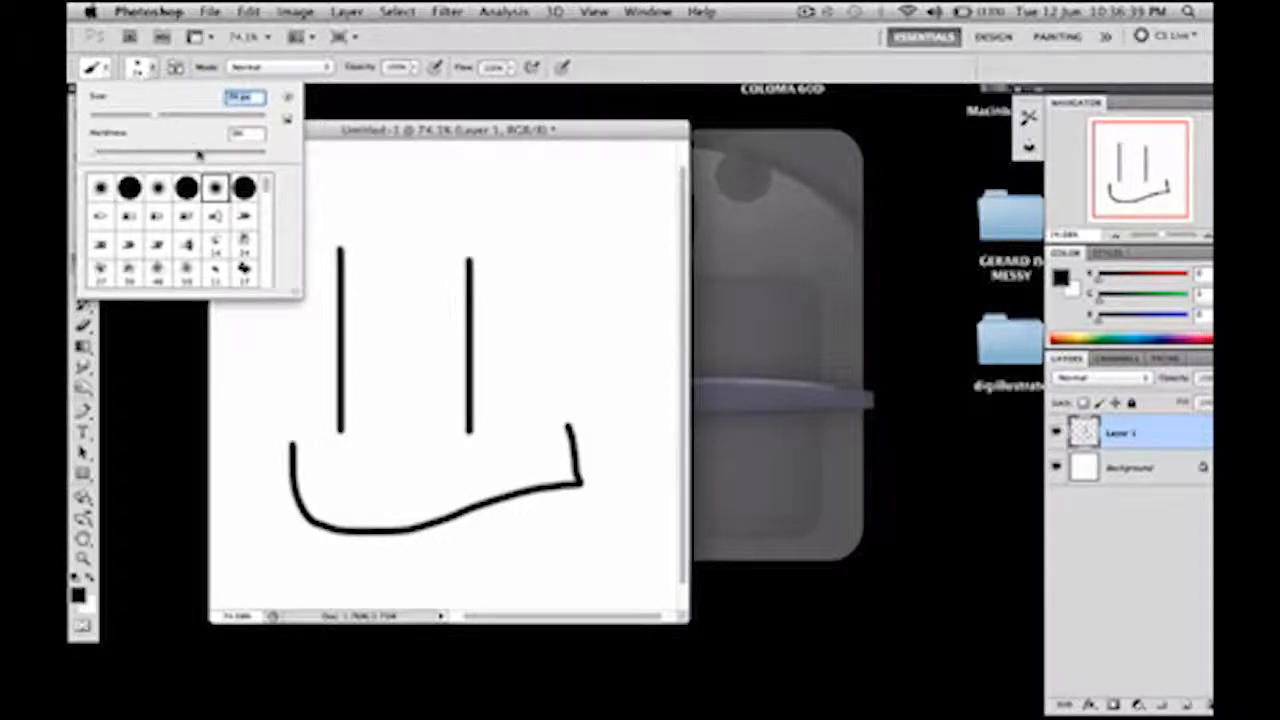
pyautogui.click(244, 187)
pyautogui.click(140, 68)
pyautogui.moveTo(267, 260)
pyautogui.mouseDown()
pyautogui.moveTo(566, 260)
pyautogui.moveTo(525, 150)
pyautogui.mouseUp()
pyautogui.moveTo(322, 143)
pyautogui.mouseDown()
pyautogui.moveTo(298, 245)
pyautogui.moveTo(268, 238)
pyautogui.moveTo(287, 140)
pyautogui.moveTo(480, 130)
pyautogui.mouseUp()
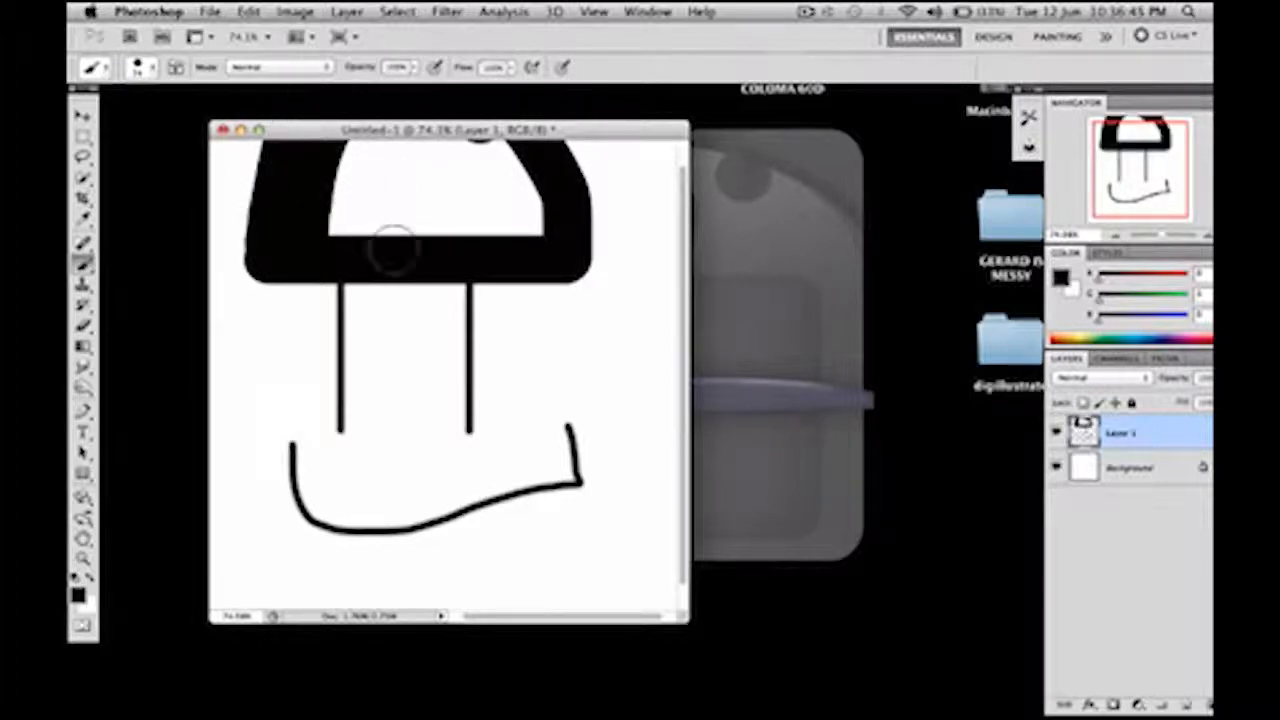
pyautogui.moveTo(580, 271)
pyautogui.mouseDown()
pyautogui.moveTo(579, 368)
pyautogui.moveTo(548, 522)
pyautogui.moveTo(333, 598)
pyautogui.moveTo(247, 332)
pyautogui.moveTo(262, 238)
pyautogui.mouseUp()
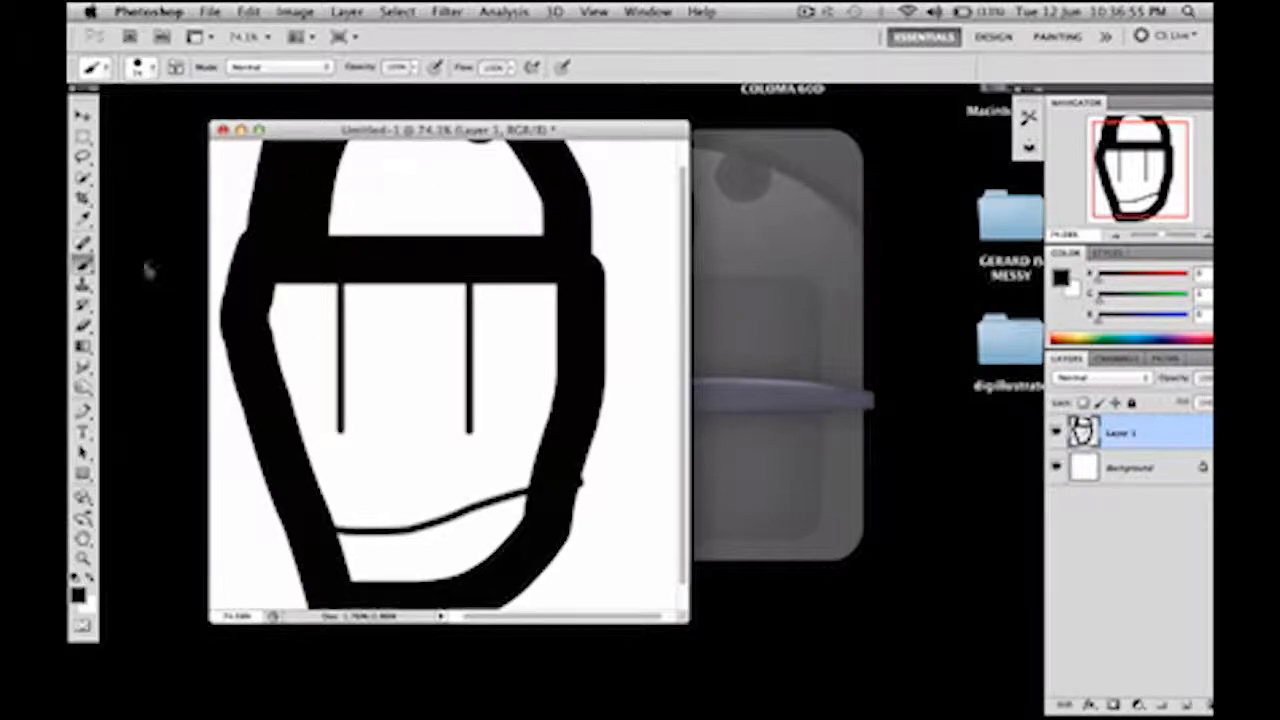
# Erase the hat and parts of the face outline with a large soft Eraser.
pyautogui.click(83, 325)
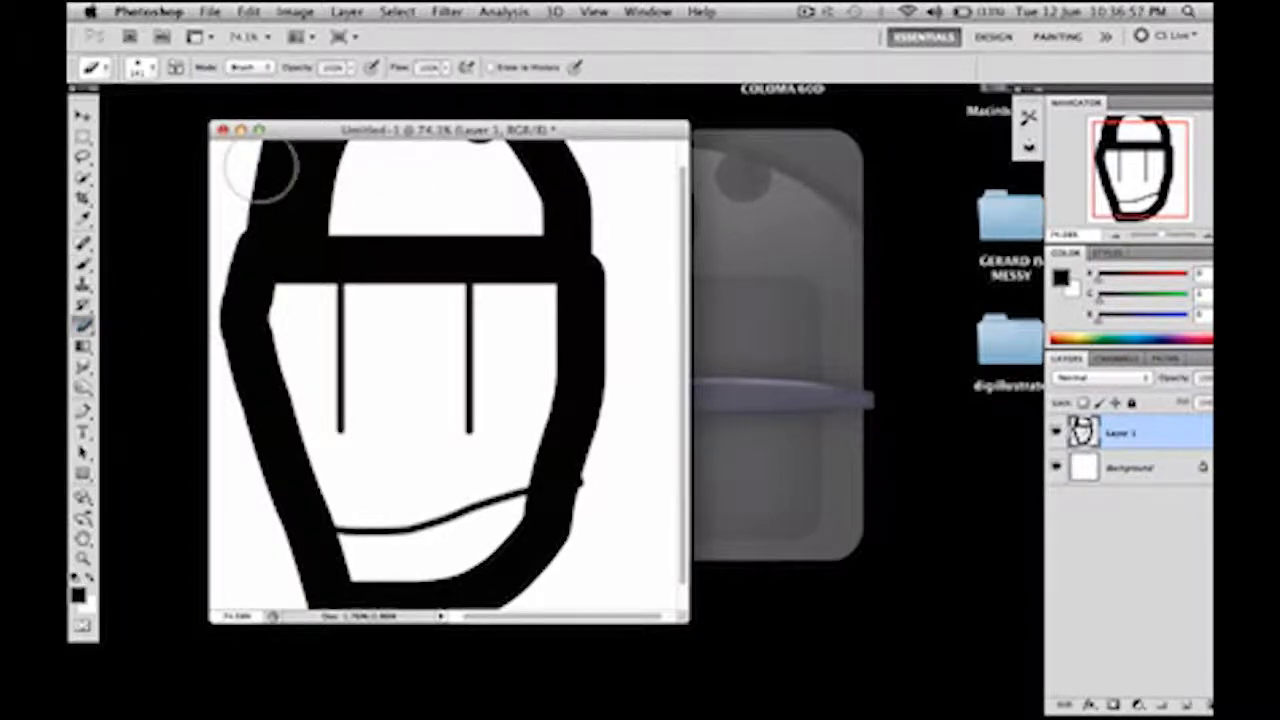
pyautogui.moveTo(263, 190)
pyautogui.mouseDown()
pyautogui.moveTo(357, 171)
pyautogui.moveTo(238, 163)
pyautogui.moveTo(489, 136)
pyautogui.moveTo(272, 140)
pyautogui.moveTo(519, 139)
pyautogui.moveTo(421, 165)
pyautogui.moveTo(266, 166)
pyautogui.moveTo(225, 250)
pyautogui.moveTo(255, 285)
pyautogui.moveTo(278, 210)
pyautogui.moveTo(273, 297)
pyautogui.moveTo(302, 167)
pyautogui.moveTo(295, 302)
pyautogui.moveTo(330, 170)
pyautogui.mouseUp()
pyautogui.moveTo(302, 248)
pyautogui.mouseDown()
pyautogui.moveTo(219, 484)
pyautogui.moveTo(249, 346)
pyautogui.moveTo(251, 465)
pyautogui.moveTo(267, 275)
pyautogui.moveTo(388, 232)
pyautogui.moveTo(334, 241)
pyautogui.moveTo(429, 242)
pyautogui.moveTo(355, 249)
pyautogui.moveTo(382, 295)
pyautogui.moveTo(417, 207)
pyautogui.moveTo(421, 298)
pyautogui.moveTo(454, 216)
pyautogui.moveTo(509, 222)
pyautogui.moveTo(420, 286)
pyautogui.moveTo(495, 274)
pyautogui.moveTo(503, 301)
pyautogui.moveTo(526, 180)
pyautogui.moveTo(546, 481)
pyautogui.moveTo(524, 580)
pyautogui.moveTo(545, 528)
pyautogui.moveTo(316, 600)
pyautogui.moveTo(295, 455)
pyautogui.mouseUp()
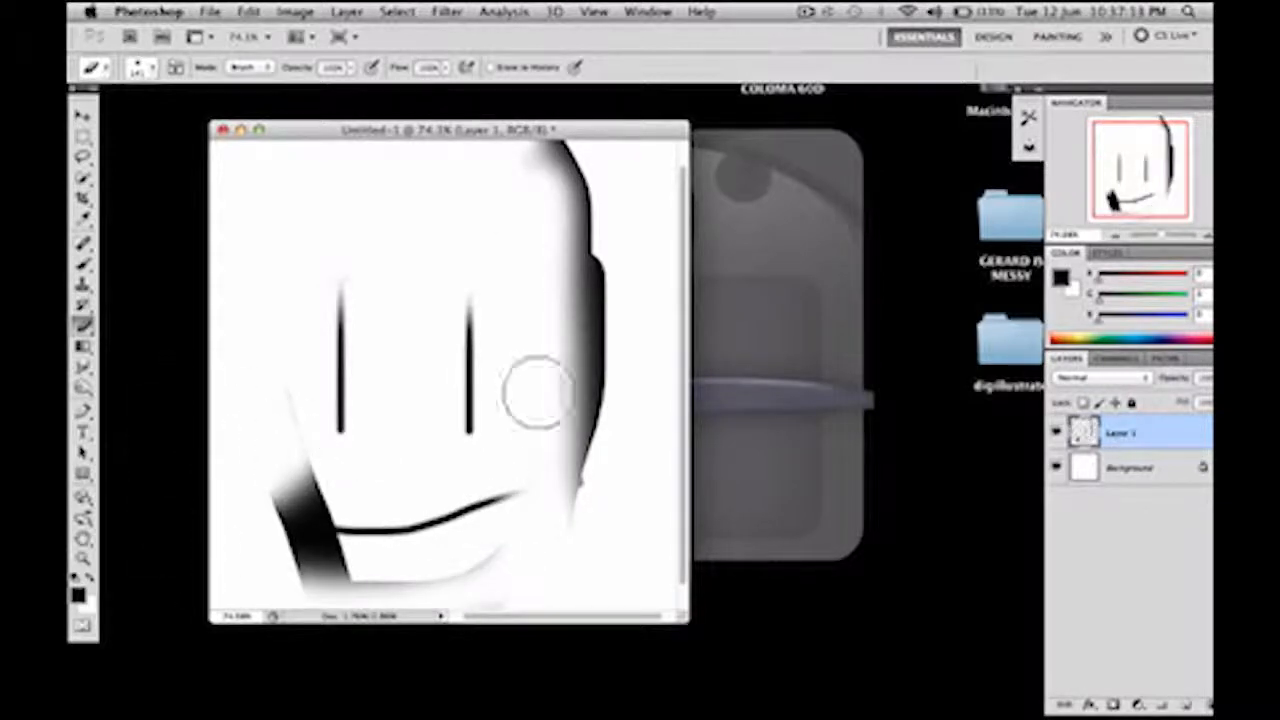
# Delete the layer holding the partly erased face and add two empty layers above the background.
pyautogui.press('Delete')
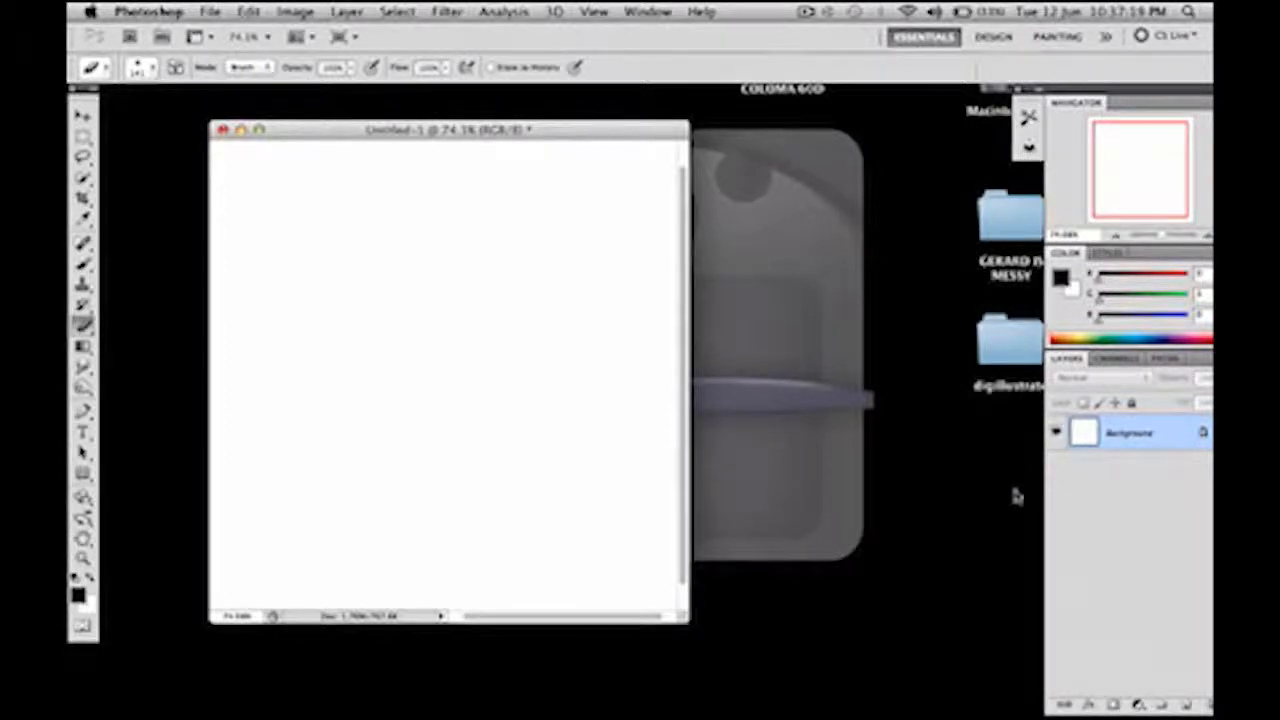
pyautogui.click(1189, 706)
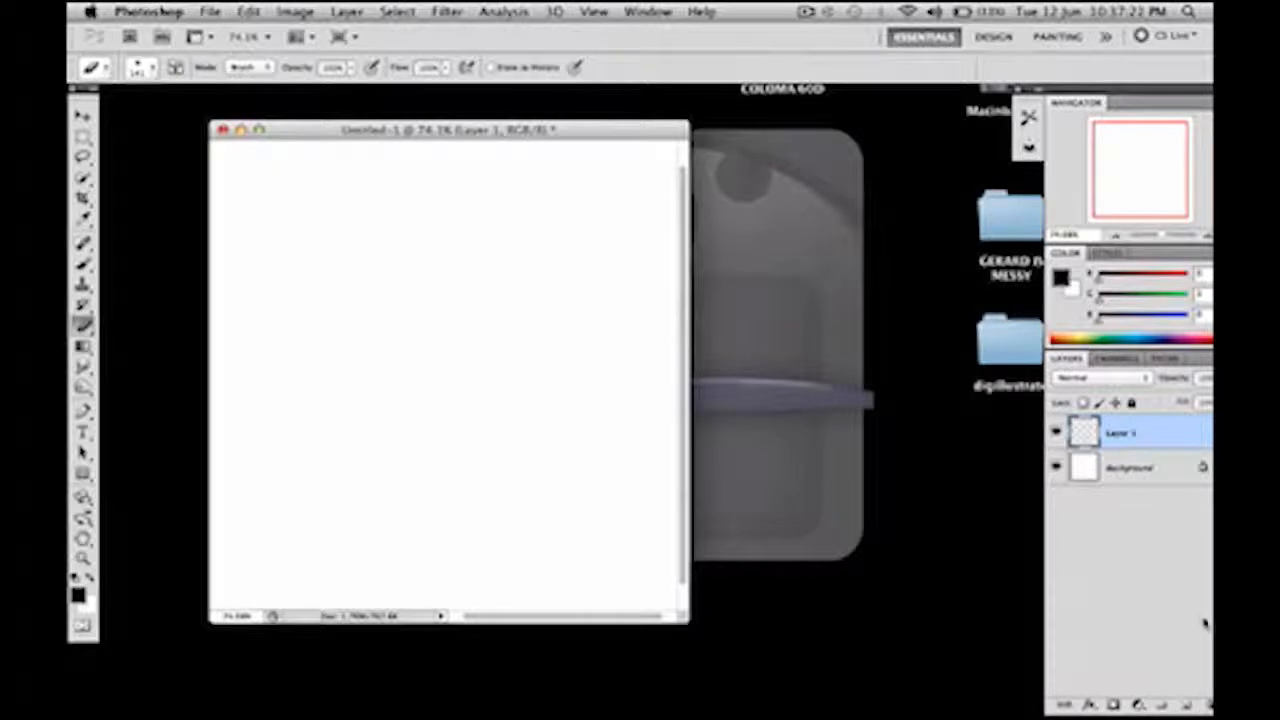
pyautogui.click(1189, 706)
# Paint two thick black eyes and a curved mouth on the lower new layer, Layer 1, with the hard round brush.
pyautogui.click(1120, 467)
pyautogui.click(83, 262)
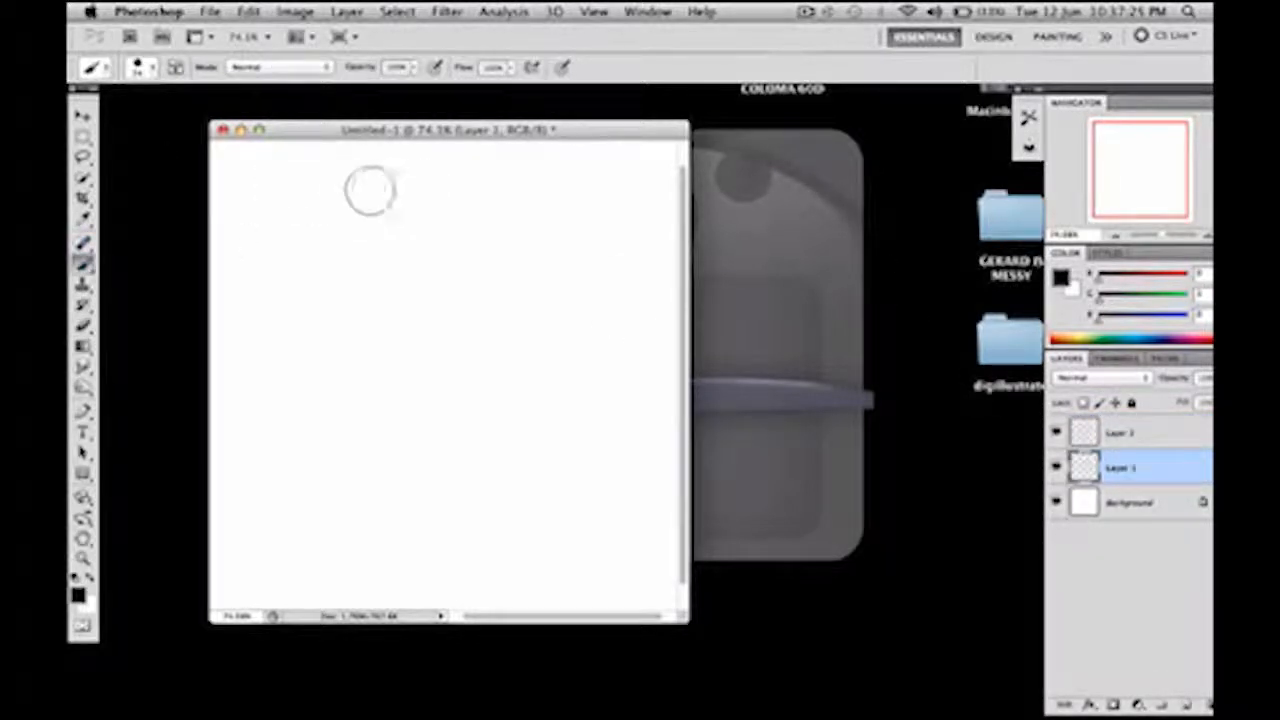
pyautogui.moveTo(370, 190); pyautogui.dragTo(348, 380)
pyautogui.moveTo(463, 222); pyautogui.dragTo(463, 450)
pyautogui.moveTo(286, 408)
pyautogui.mouseDown()
pyautogui.moveTo(321, 503)
pyautogui.moveTo(568, 489)
pyautogui.mouseUp()
# Paint a thick black hat across the top of the eyes on Layer 2.
pyautogui.click(1176, 438)
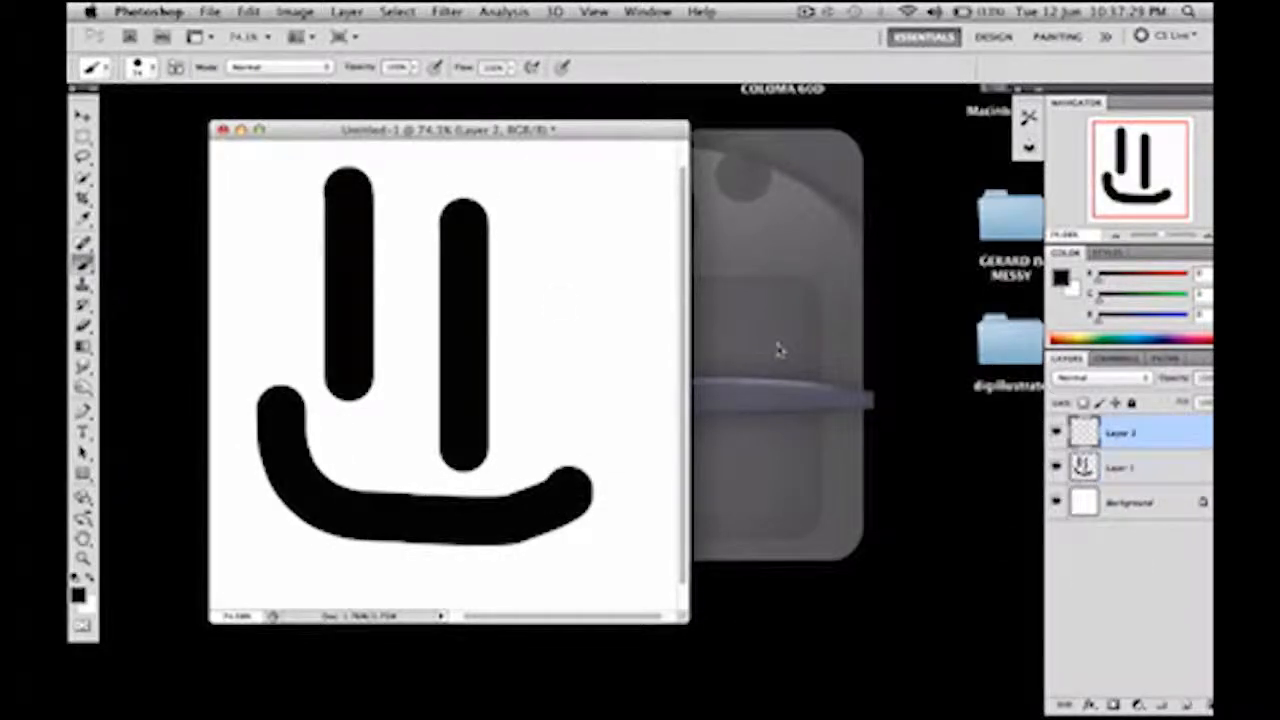
pyautogui.moveTo(234, 220)
pyautogui.mouseDown()
pyautogui.moveTo(648, 245)
pyautogui.moveTo(612, 142)
pyautogui.mouseUp()
pyautogui.moveTo(336, 142)
pyautogui.mouseDown()
pyautogui.moveTo(250, 202)
pyautogui.moveTo(238, 226)
pyautogui.mouseUp()
# Reduce the brush size and draw a thin face outline below the hat on Layer 2, closing it at the brim.
pyautogui.click(140, 67)
pyautogui.moveTo(92, 120); pyautogui.dragTo(86, 120)
pyautogui.press('Return')
pyautogui.moveTo(236, 234)
pyautogui.mouseDown()
pyautogui.moveTo(242, 410)
pyautogui.moveTo(268, 522)
pyautogui.moveTo(372, 602)
pyautogui.moveTo(503, 591)
pyautogui.moveTo(604, 512)
pyautogui.moveTo(645, 308)
pyautogui.mouseUp()
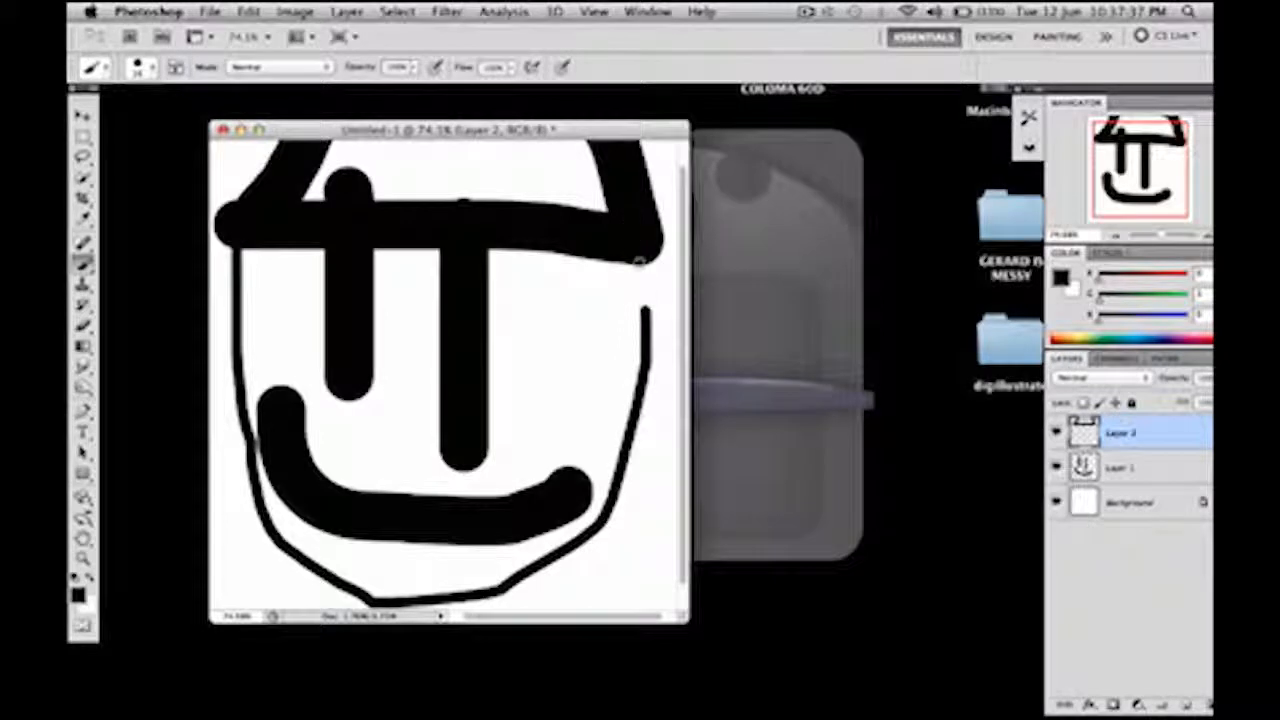
pyautogui.moveTo(638, 262); pyautogui.dragTo(640, 258)
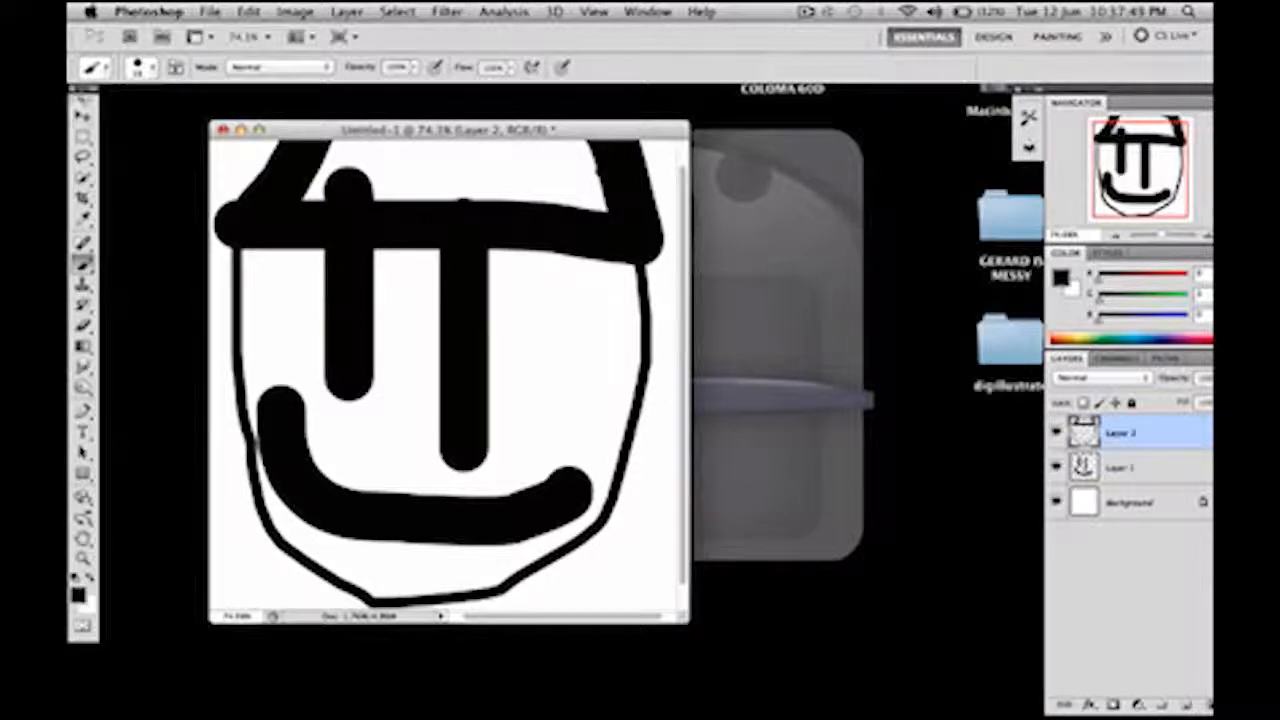
# Move the hat and face outline on Layer 2 slightly upward with the Move tool, and delete that layer.
pyautogui.press('v')
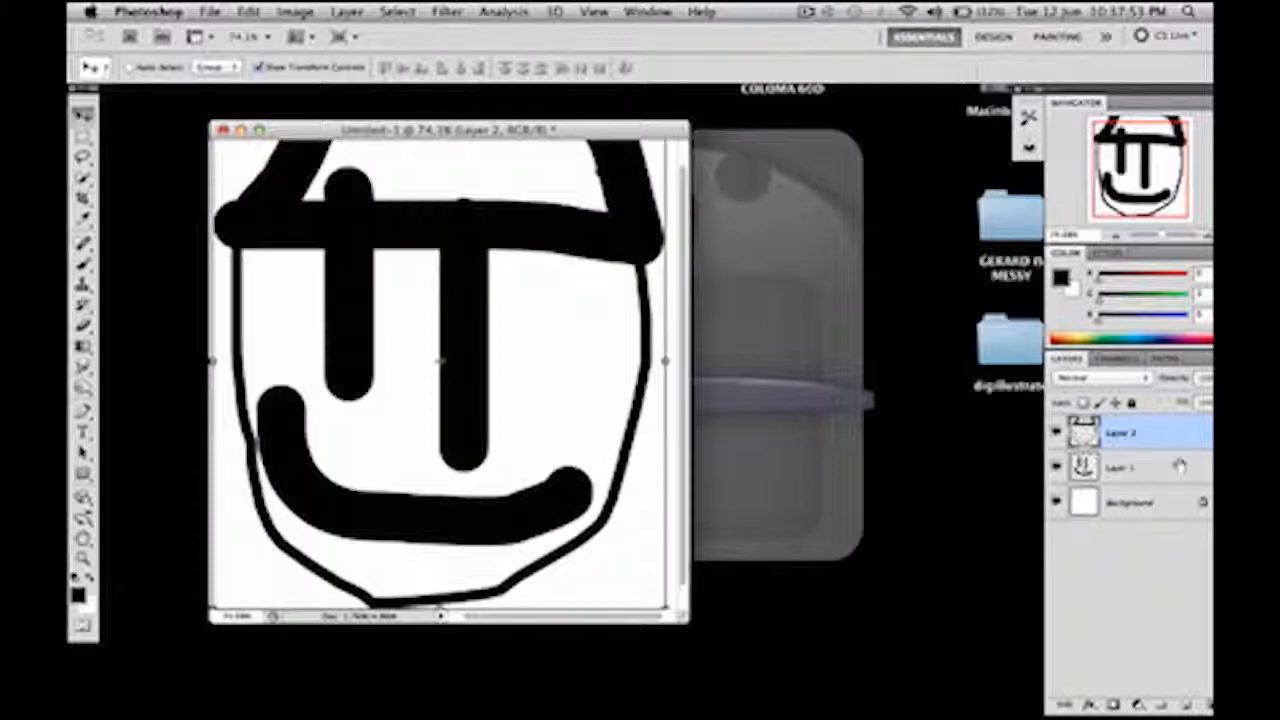
pyautogui.moveTo(355, 212)
pyautogui.mouseDown()
pyautogui.moveTo(300, 170)
pyautogui.moveTo(282, 199)
pyautogui.moveTo(356, 190)
pyautogui.mouseUp()
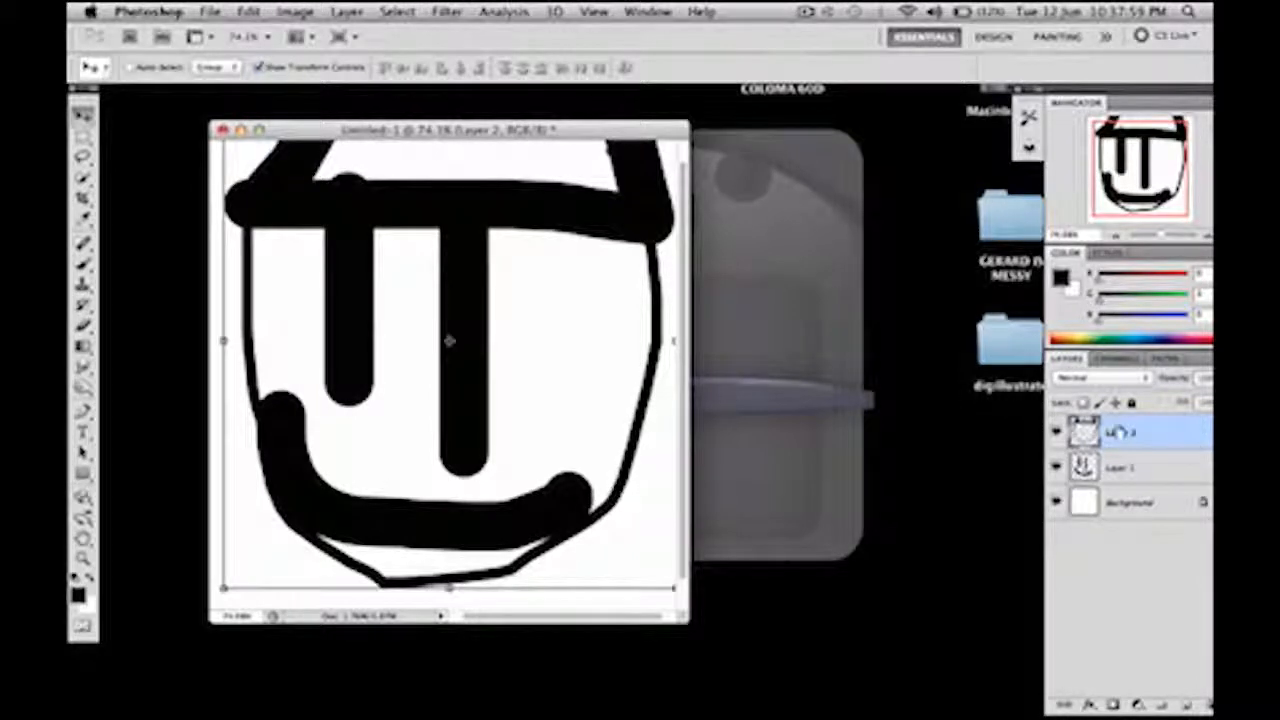
pyautogui.press('Delete')
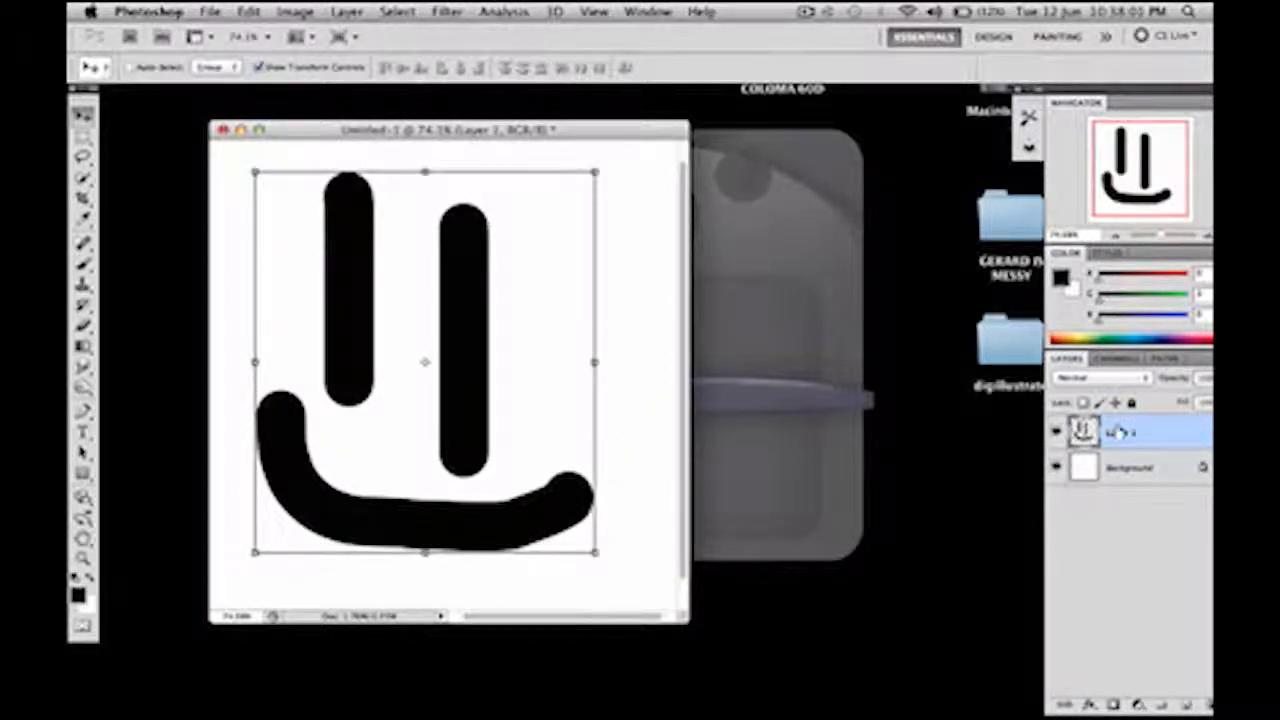